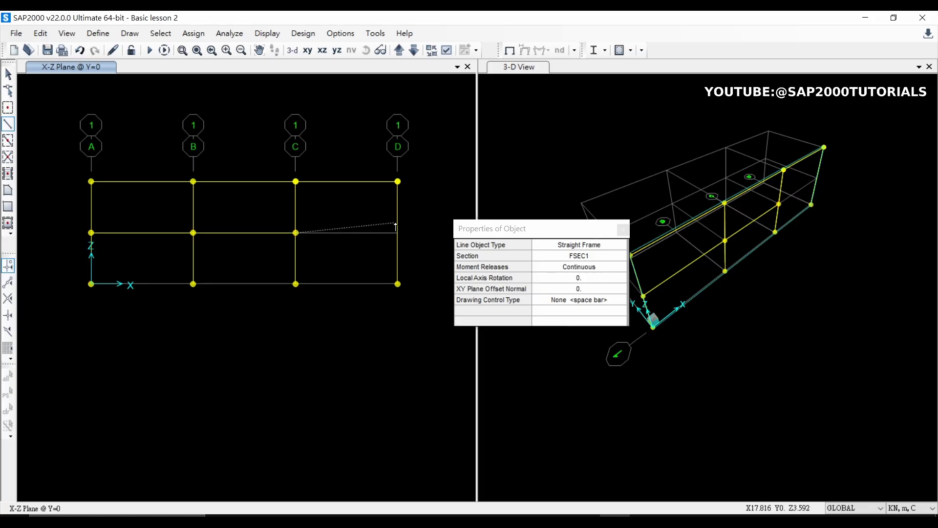
Finish the middle-level beam between grid lines C and D, and fit the model in both views.
left_click(397, 232)
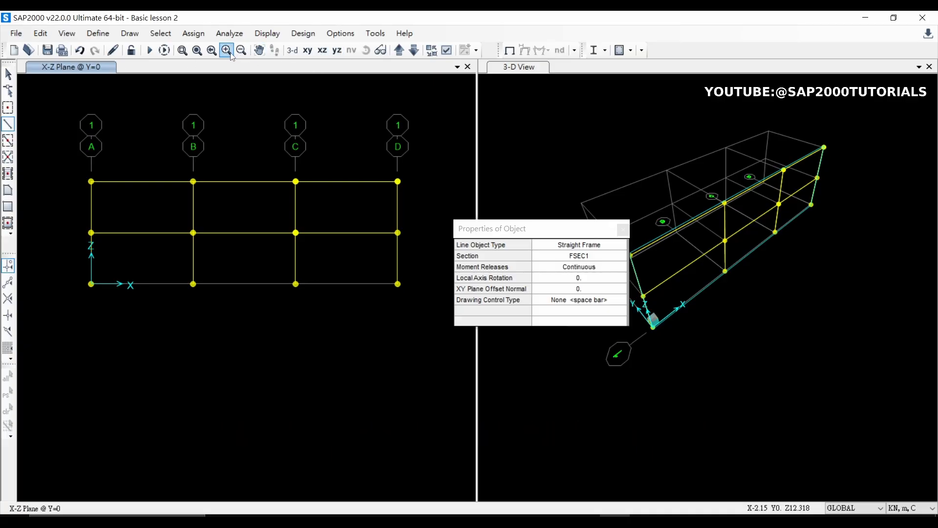
left_click(197, 49)
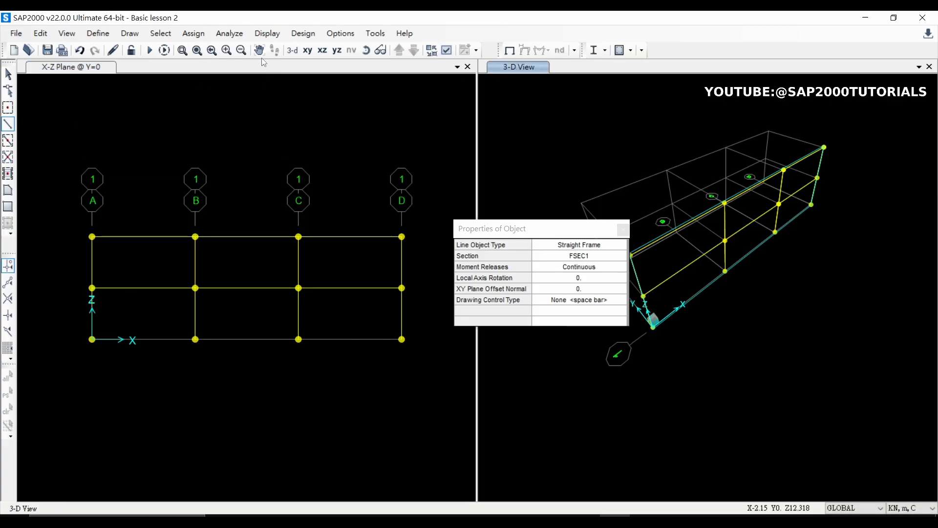
left_click(197, 50)
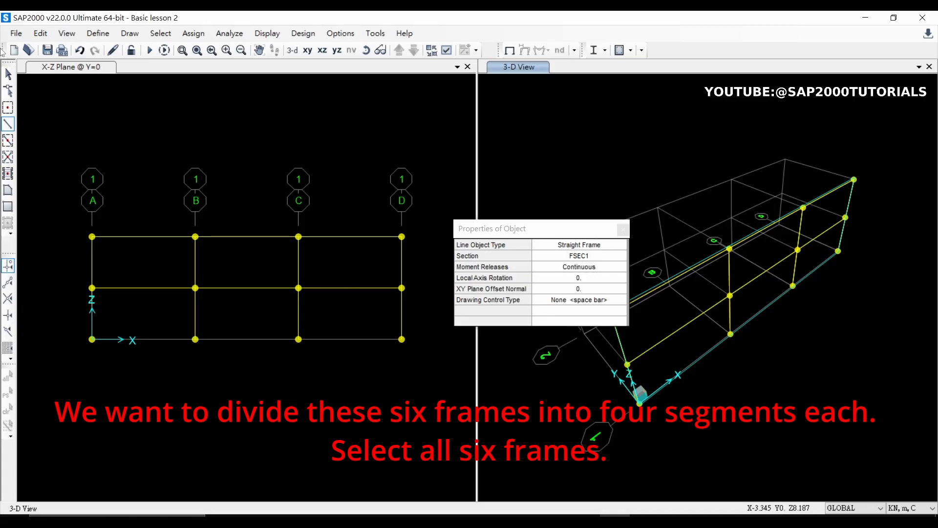
Select all six horizontal beams on the middle and top levels of the X-Z elevation.
left_click(7, 74)
left_click(331, 288)
left_click(331, 237)
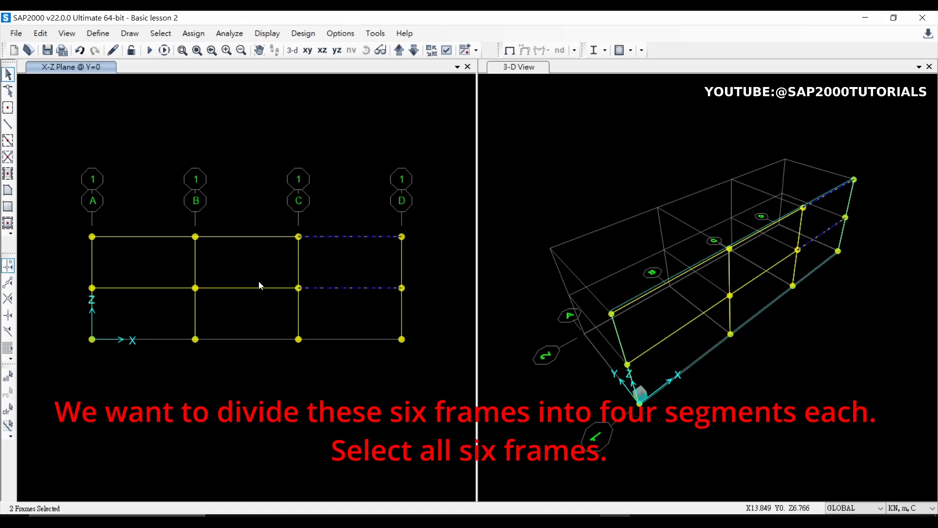
left_click_drag(262, 324, 231, 218)
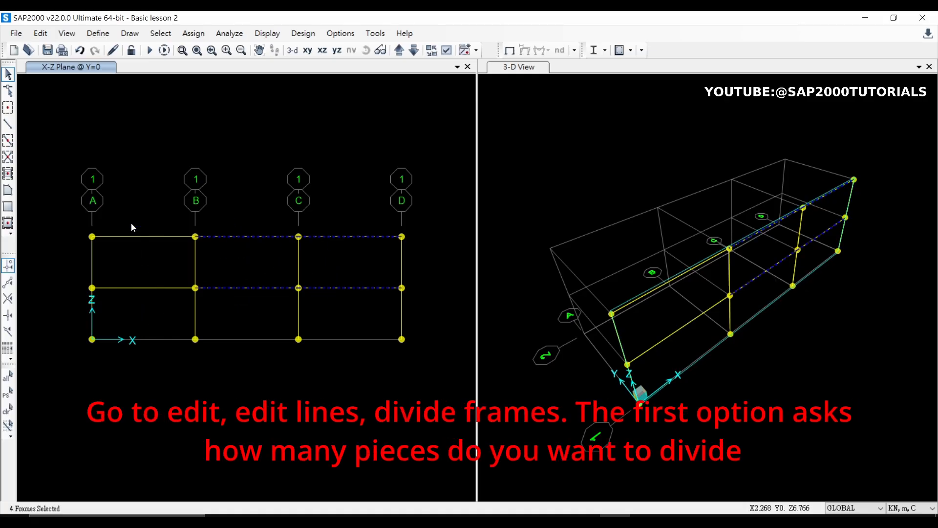
left_click_drag(131, 224, 130, 221)
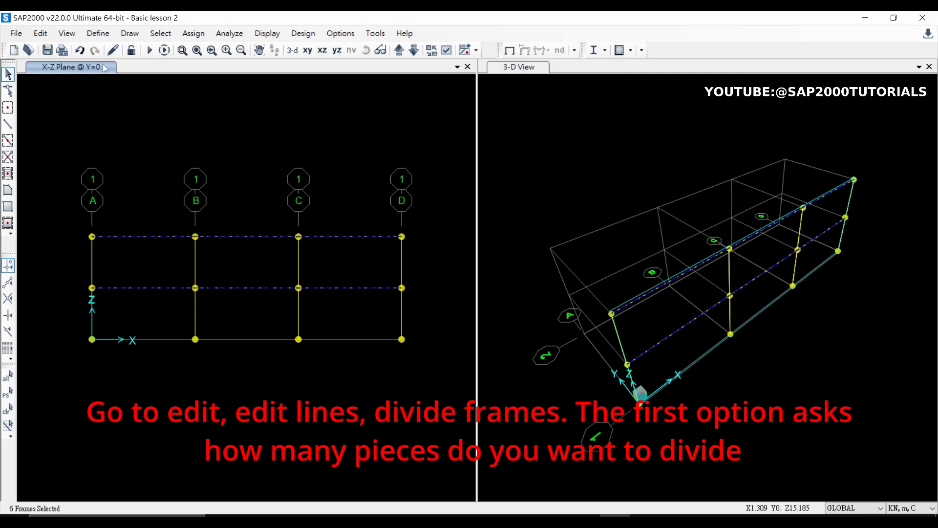
Divide the selected beams into 4 frames each, with a last/first length ratio of 1.
left_click(40, 32)
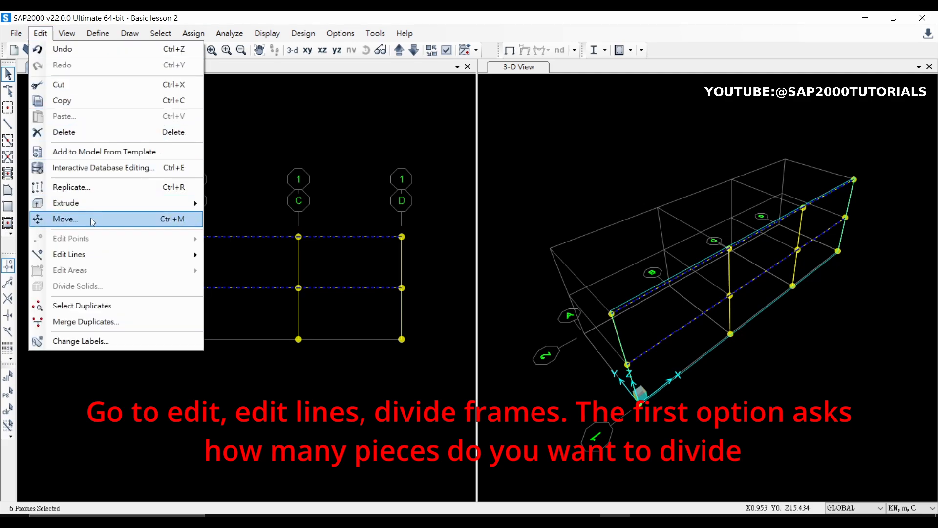
mouse_move(97, 250)
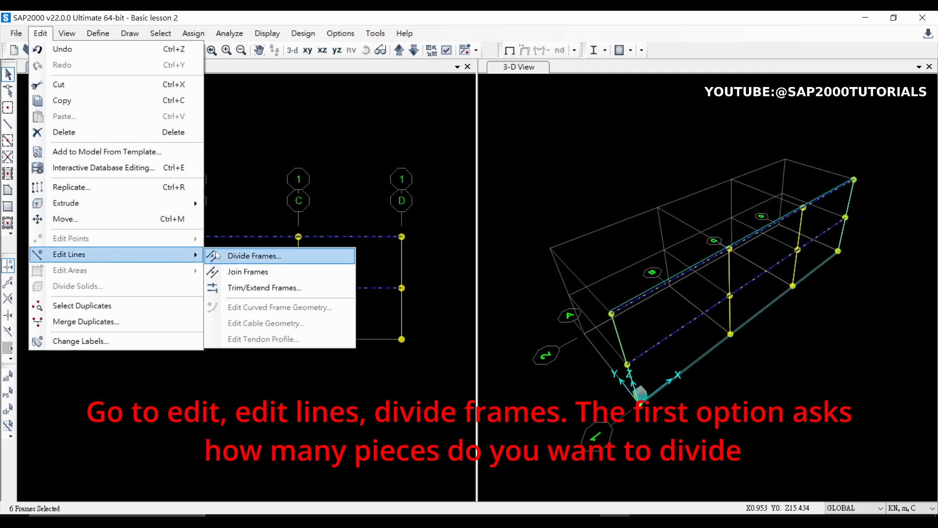
left_click(235, 257)
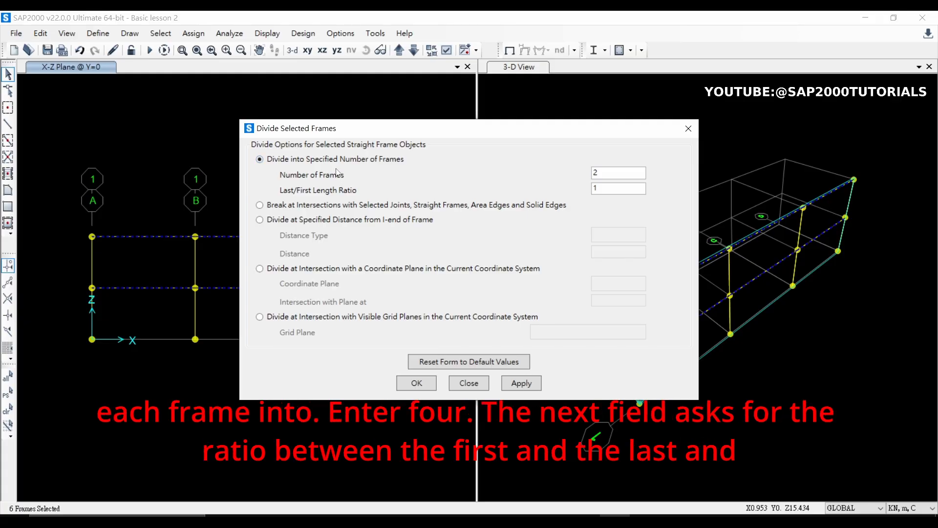
double_click(612, 171)
type("4")
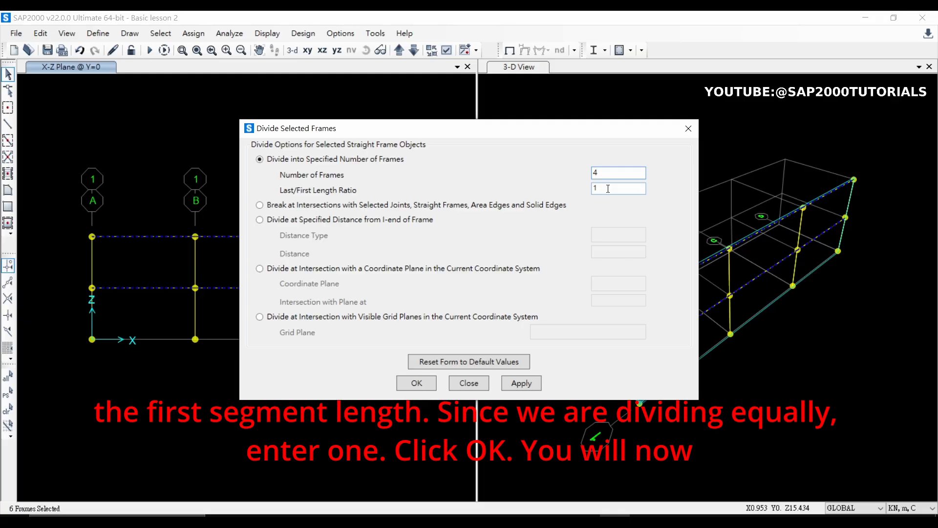
left_click(417, 384)
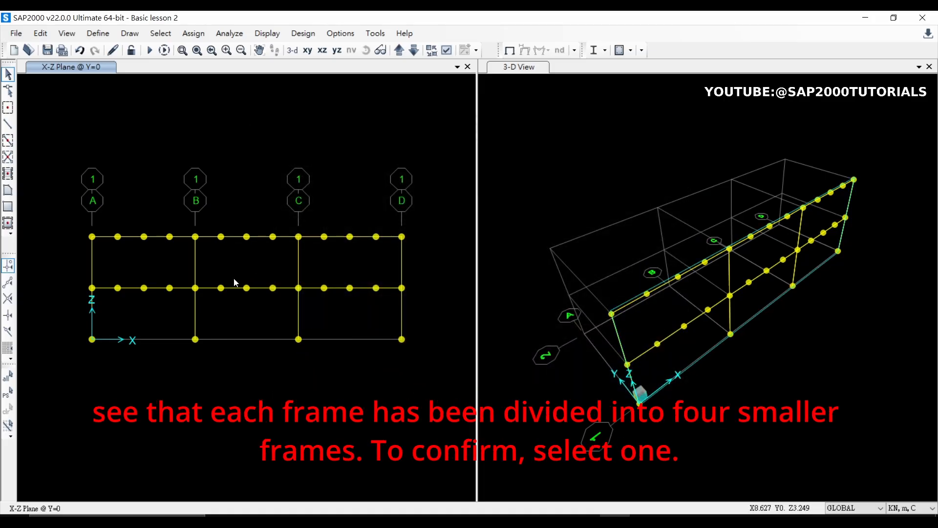
Select the four segments of the top-level beam between grid lines A and B and join them into one frame.
left_click_drag(183, 248, 110, 213)
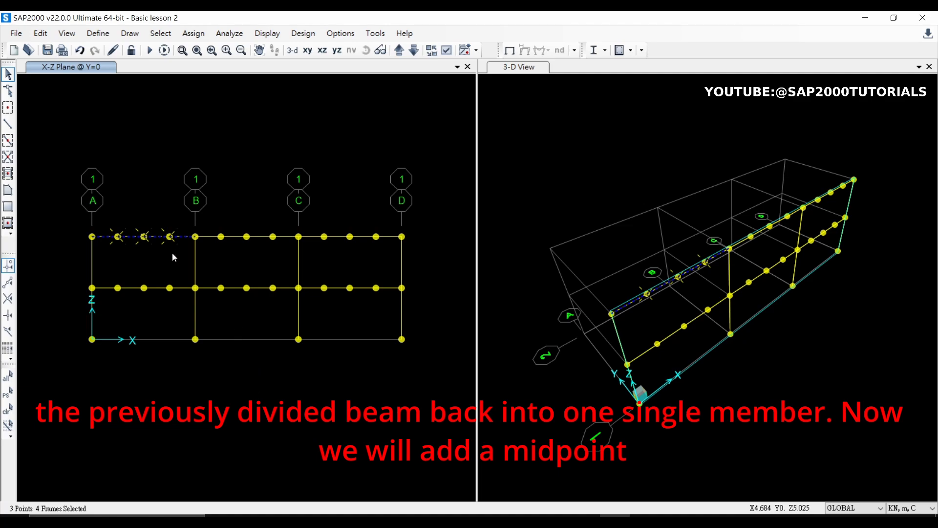
key("ctrl+q")
left_click_drag(185, 246, 104, 221)
left_click(41, 34)
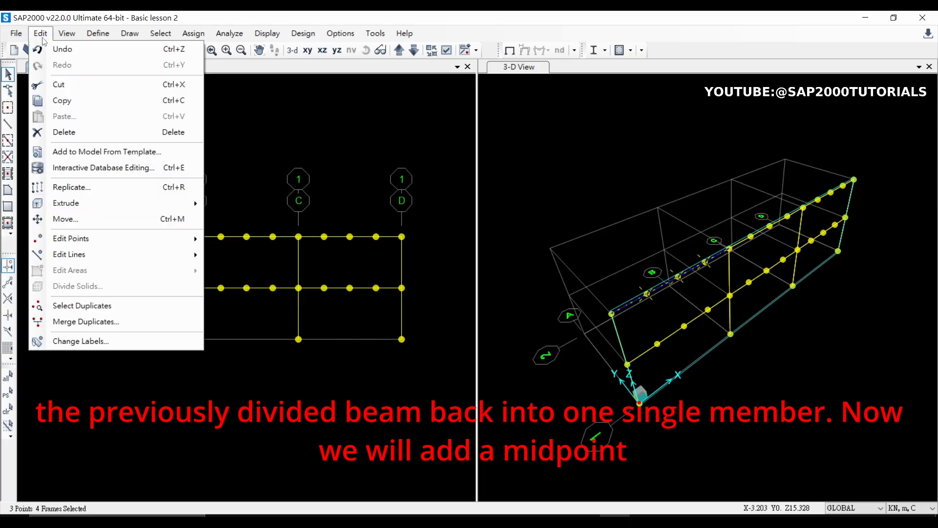
mouse_move(86, 256)
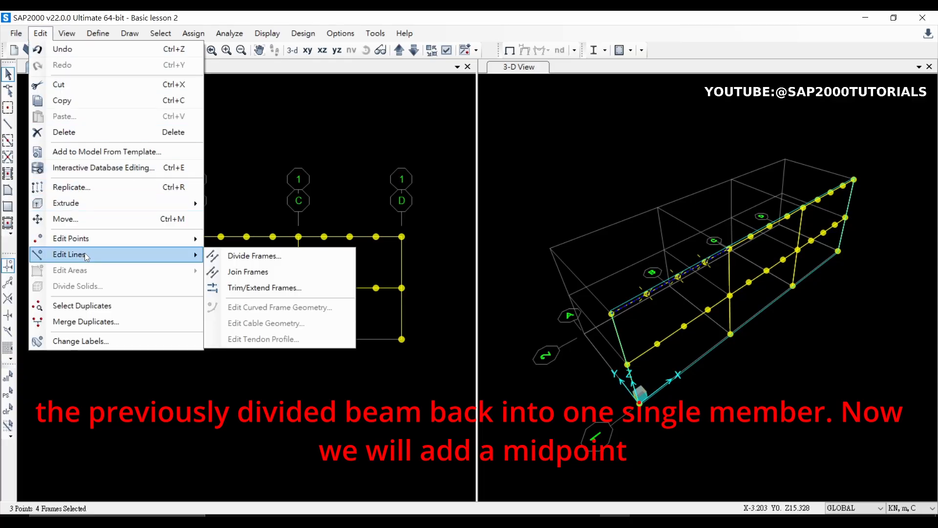
left_click(249, 272)
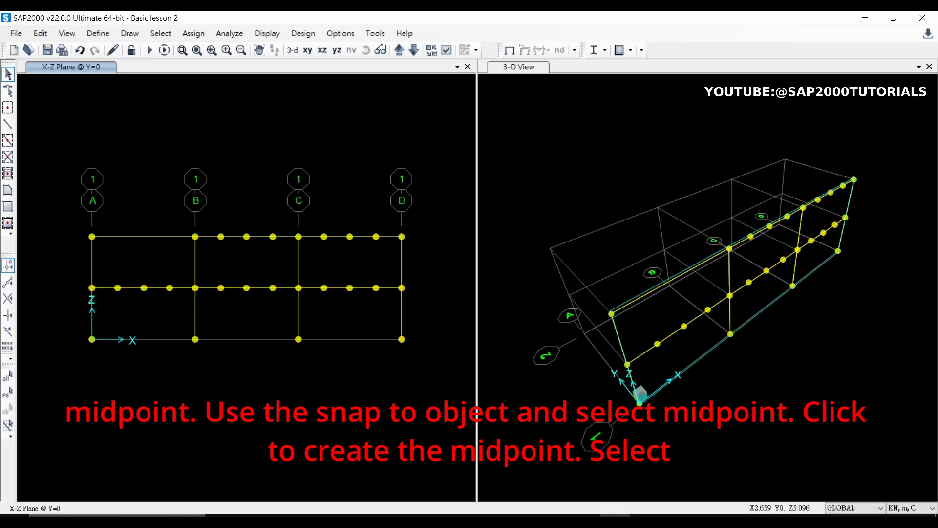
Enable snapping to ends and midpoints and draw a special joint at the midpoint of the top A–B beam.
left_click(9, 282)
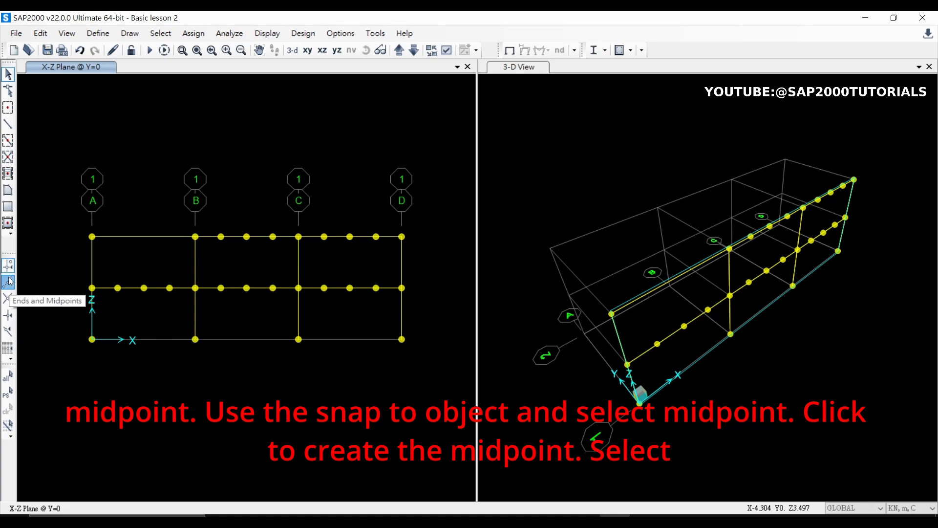
left_click(151, 234)
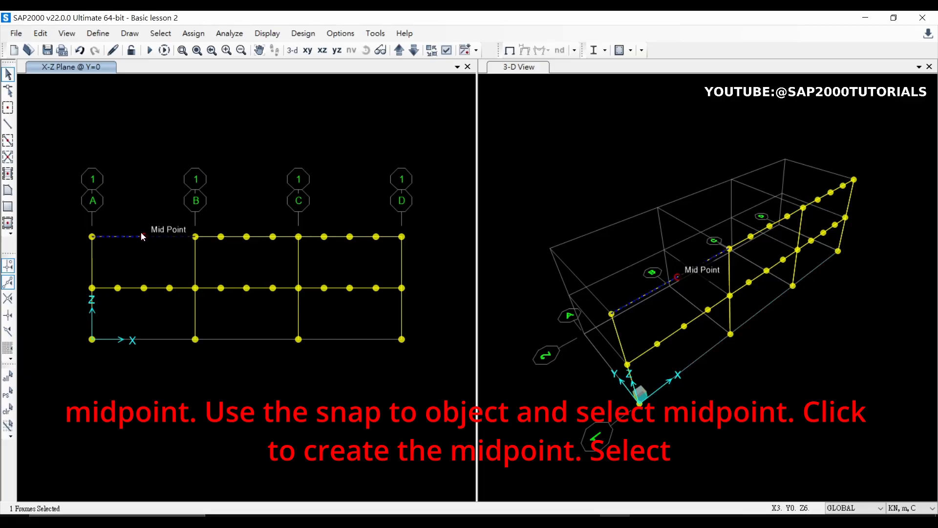
left_click(8, 108)
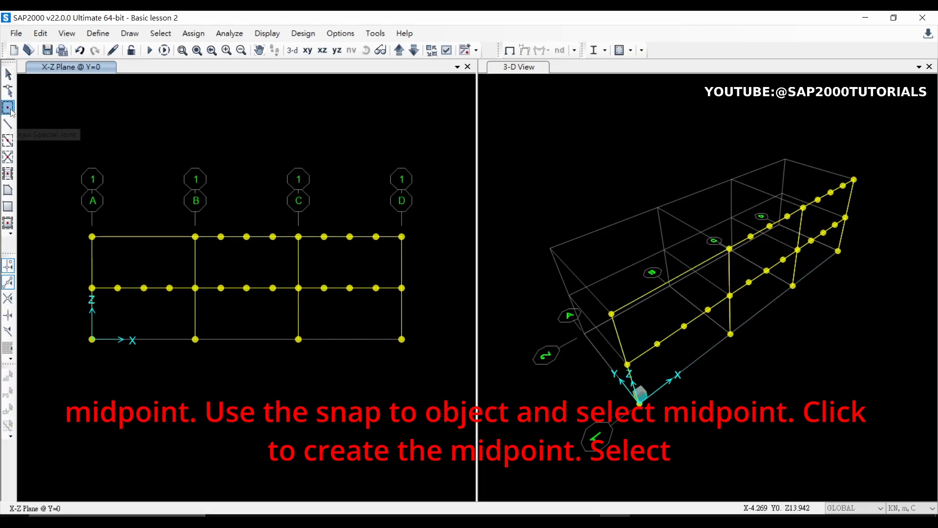
left_click(144, 238)
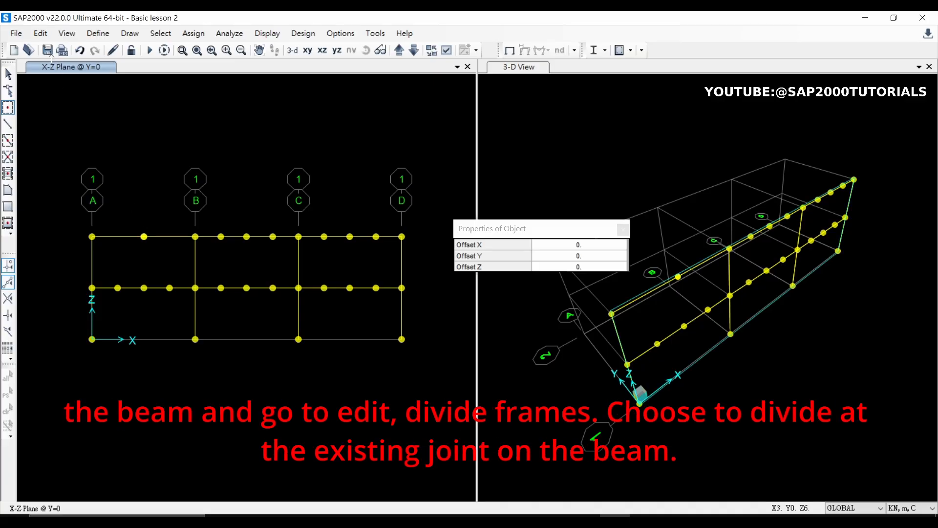
Select the top A–B beam with its midpoint joint and divide it by breaking at intersections with selected joints.
left_click(48, 38)
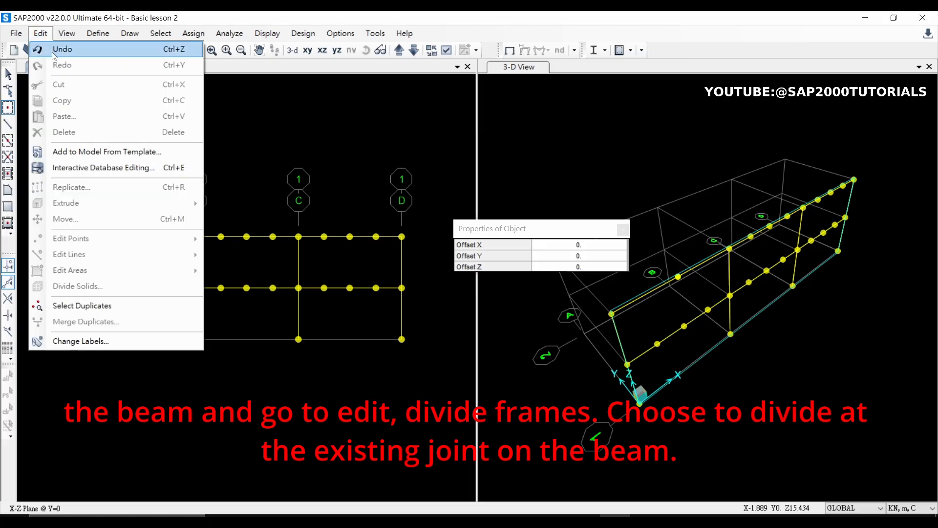
left_click(136, 208)
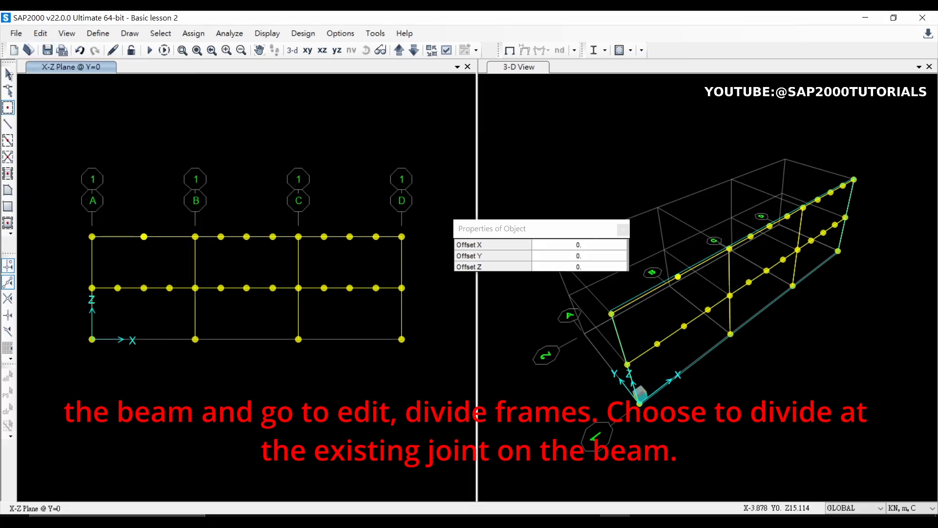
left_click(8, 74)
left_click_drag(179, 253, 101, 204)
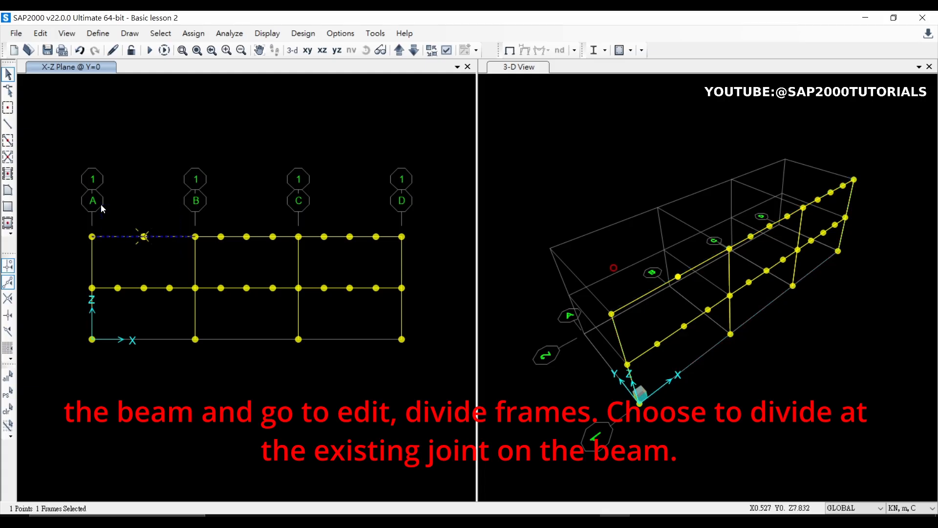
left_click(41, 34)
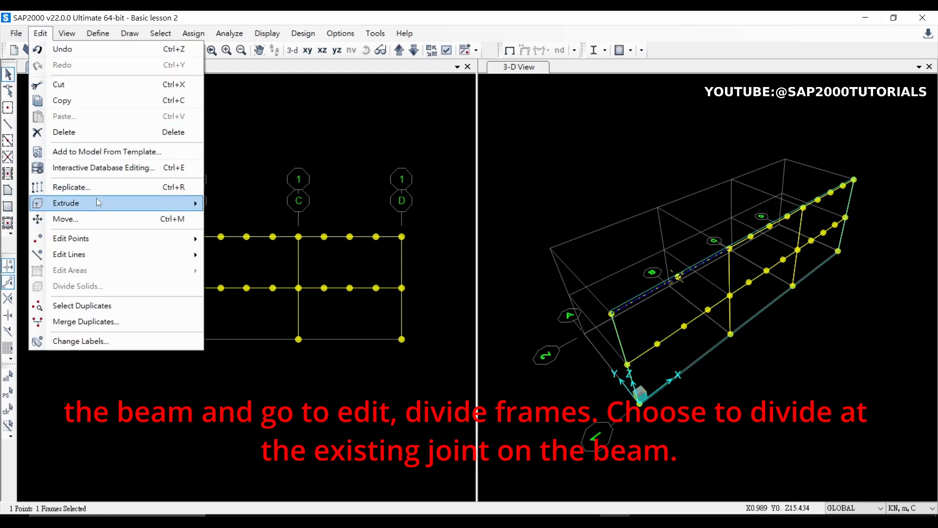
mouse_move(99, 252)
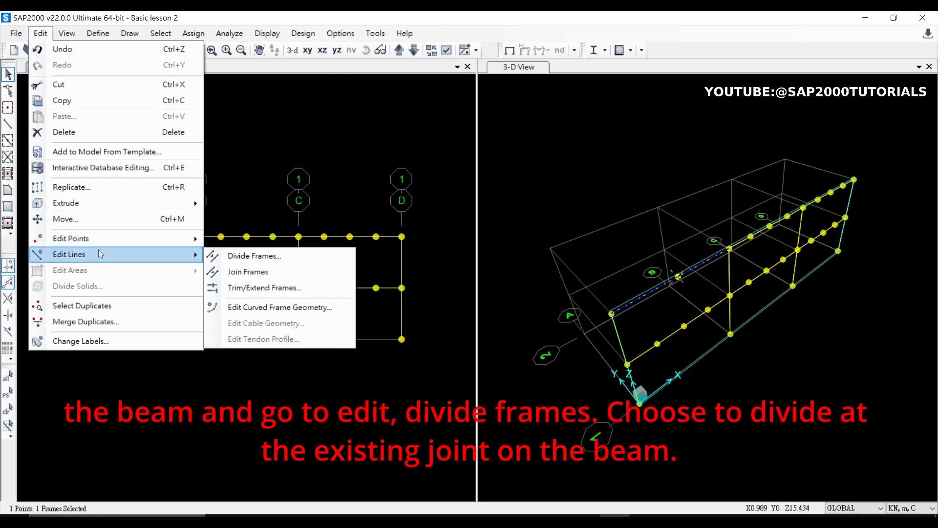
left_click(248, 258)
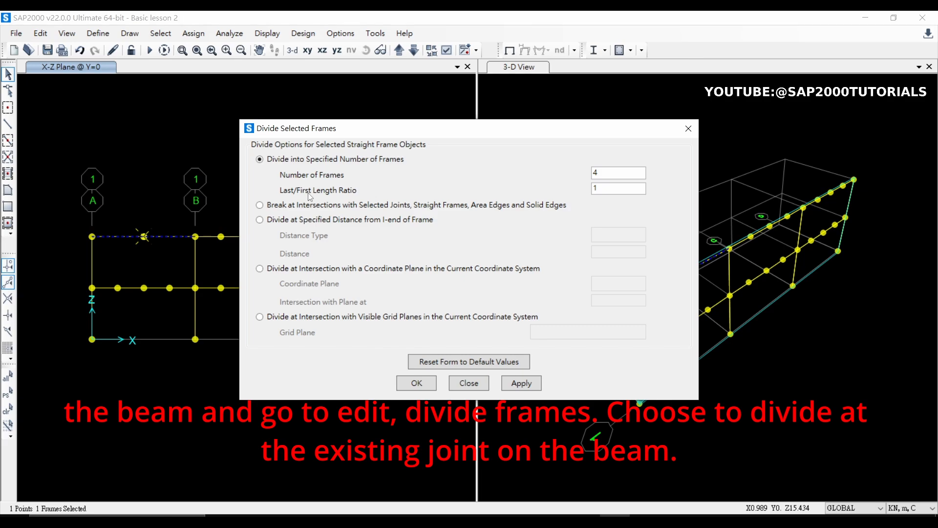
left_click(262, 208)
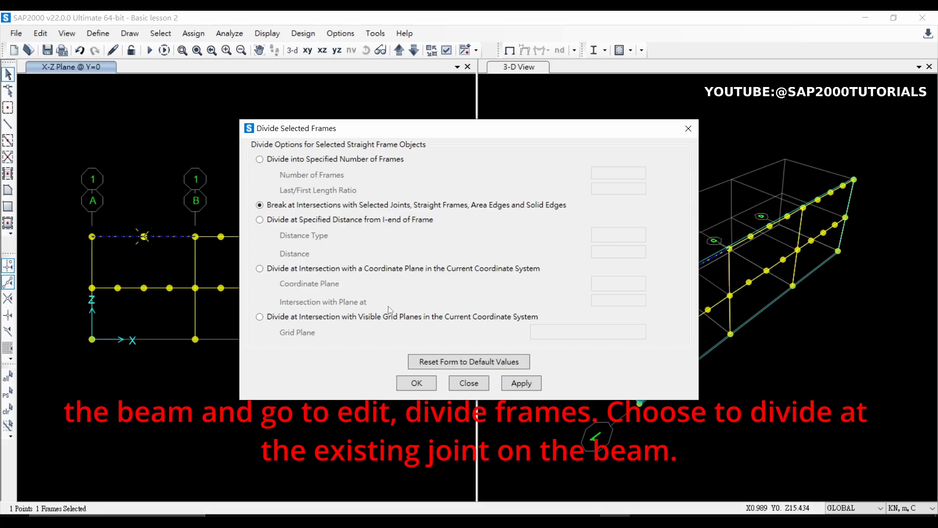
left_click(416, 384)
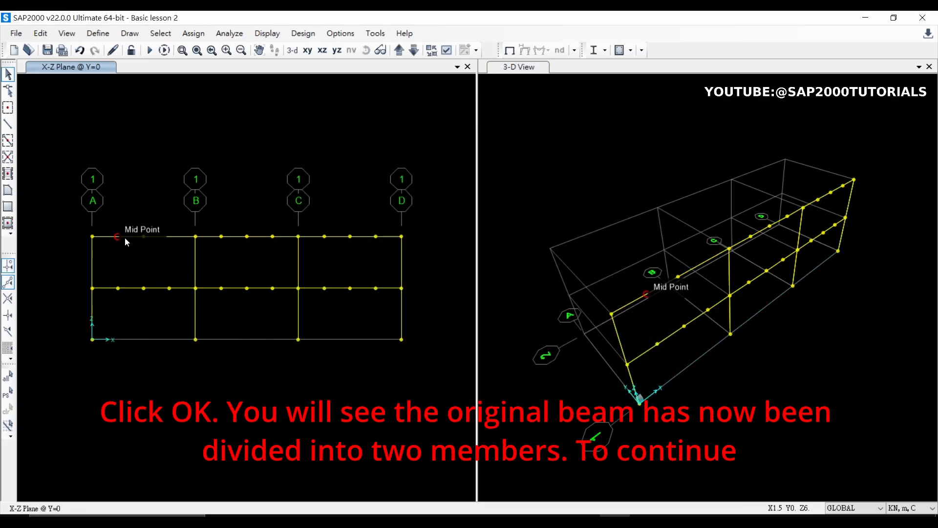
Check the division of the top A–B beam by selecting its members.
left_click_drag(176, 253, 106, 214)
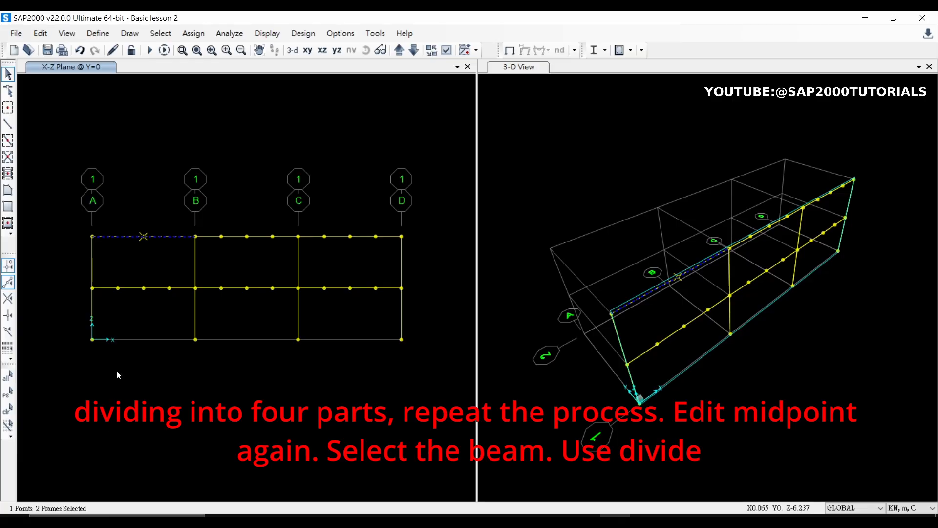
right_click(129, 245)
key("Escape")
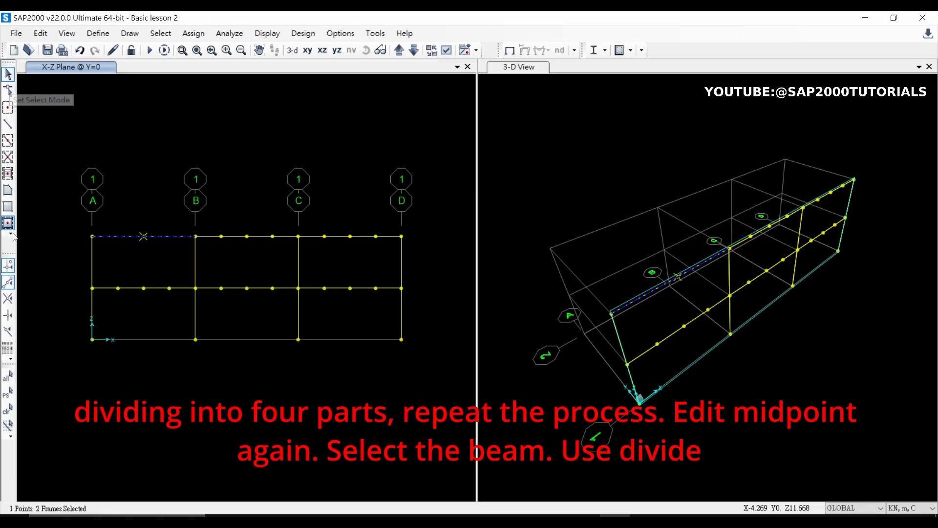
Draw special joints at the midpoints of both halves of the top A–B beam.
left_click(11, 110)
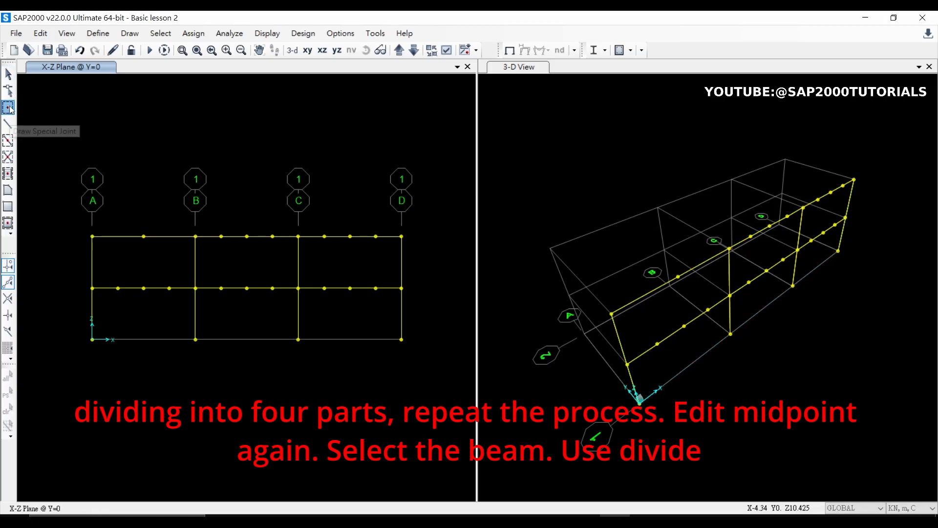
left_click(118, 237)
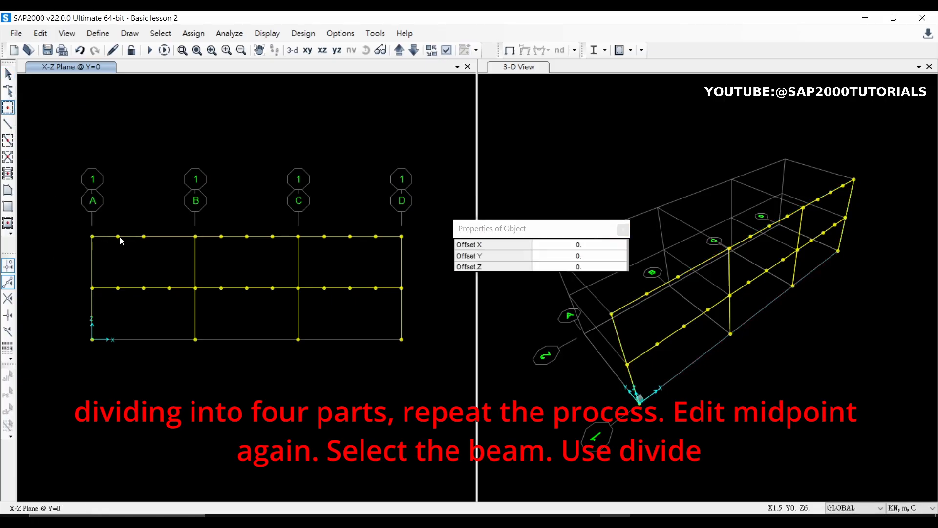
left_click(169, 237)
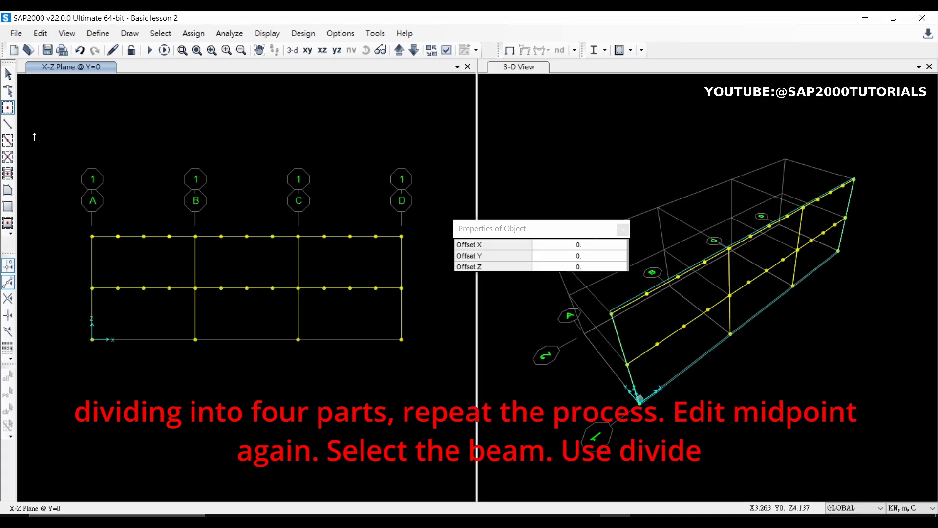
Select the top A–B beam halves with their three joints and divide them by breaking at intersections with selected joints.
left_click(8, 75)
left_click_drag(180, 246, 111, 216)
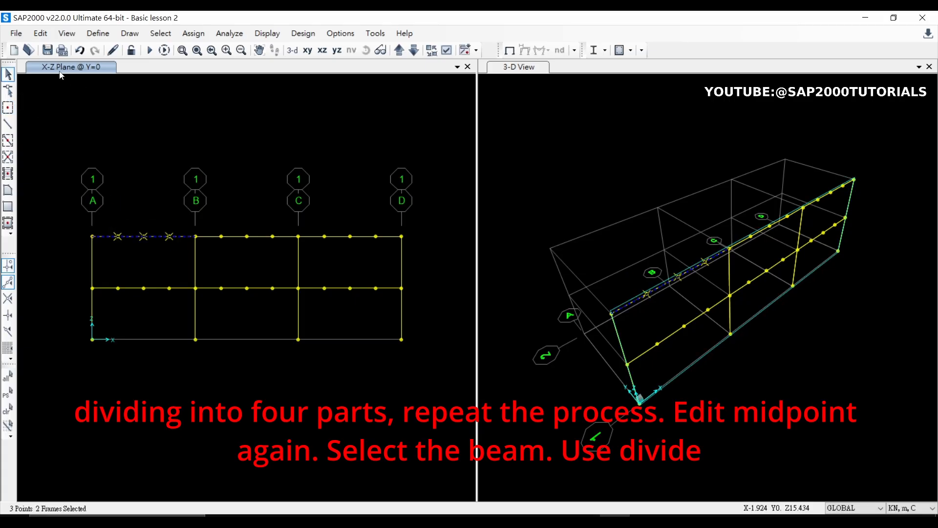
left_click(40, 33)
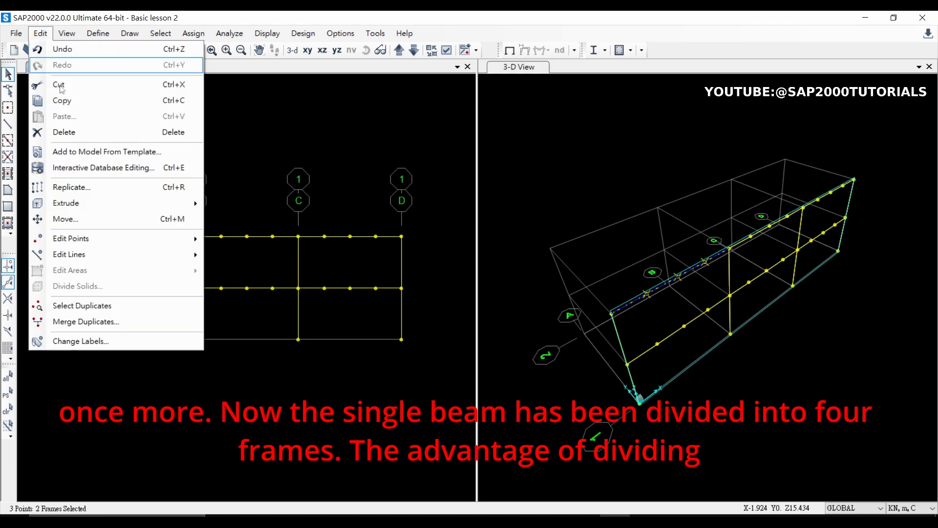
mouse_move(111, 254)
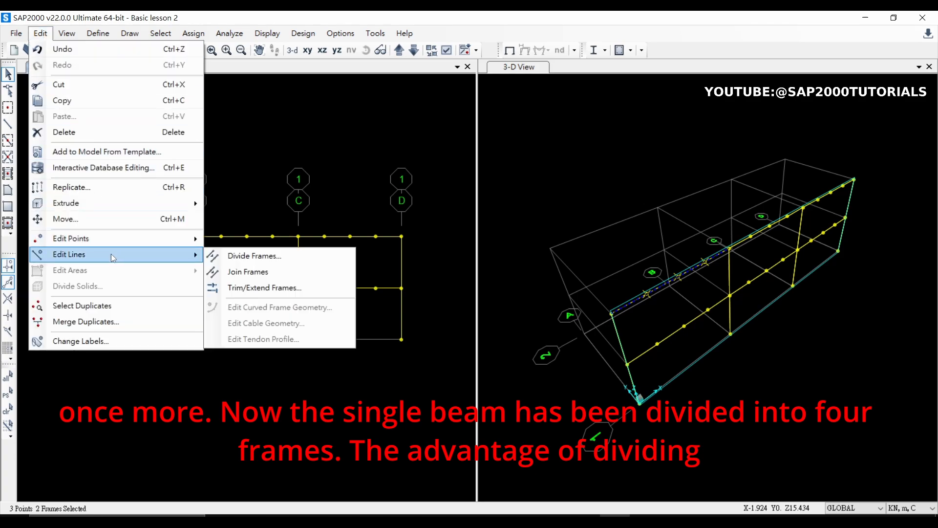
left_click(245, 253)
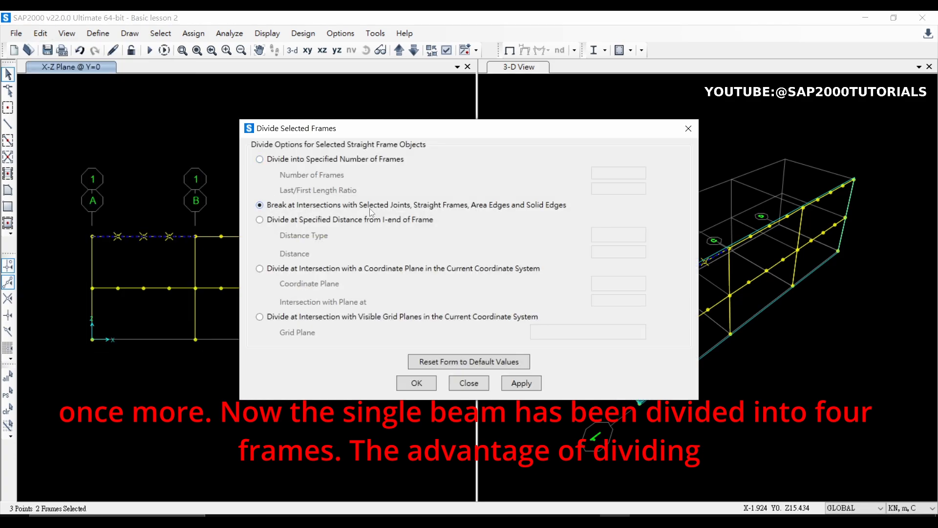
left_click(416, 383)
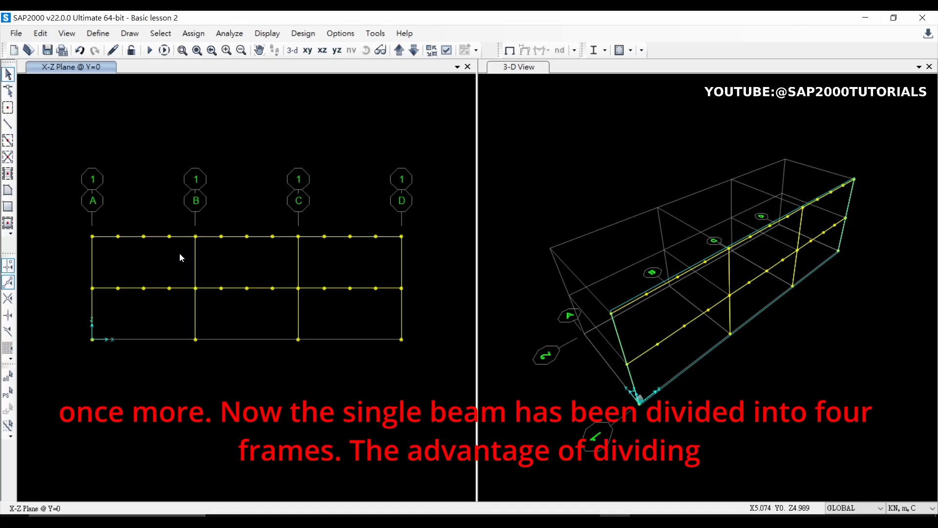
Check the new division of the top A–B beam by selecting its segments, and clear the selection.
left_click_drag(182, 250, 103, 225)
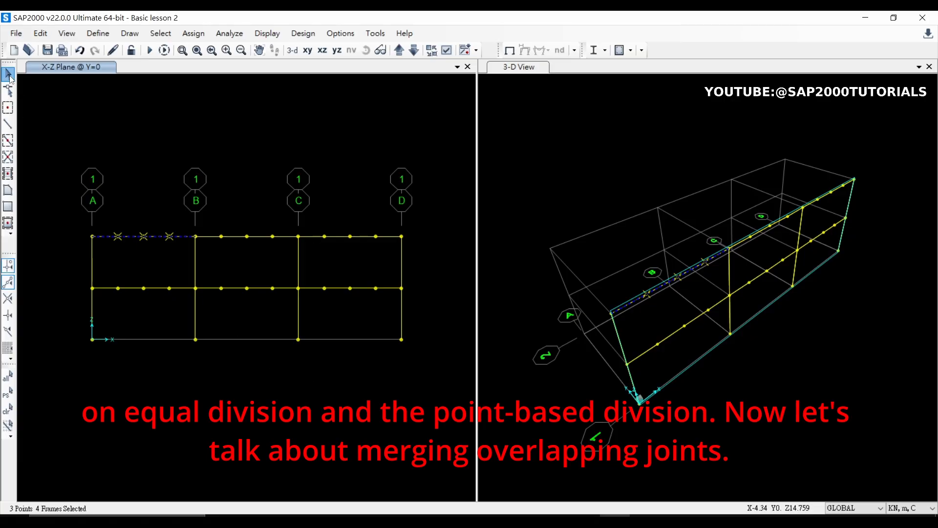
right_click(148, 167)
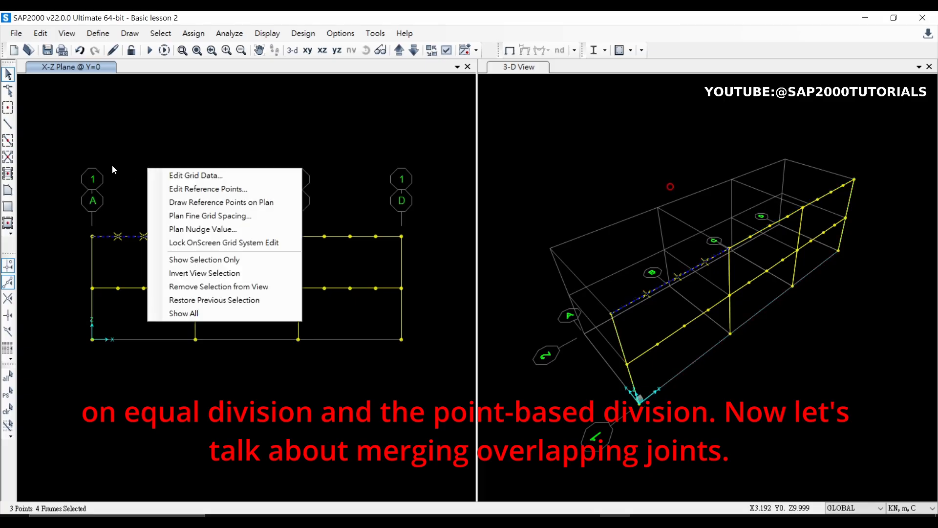
left_click(112, 165)
key("ctrl+q")
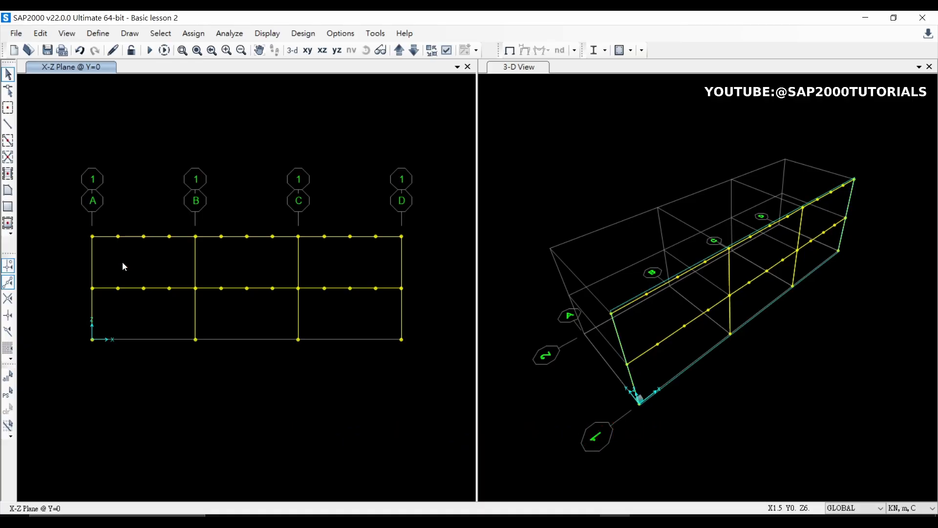
Draw a special joint with an X offset of 1.49 m from the top grid point at A.
left_click(8, 108)
left_click(579, 244)
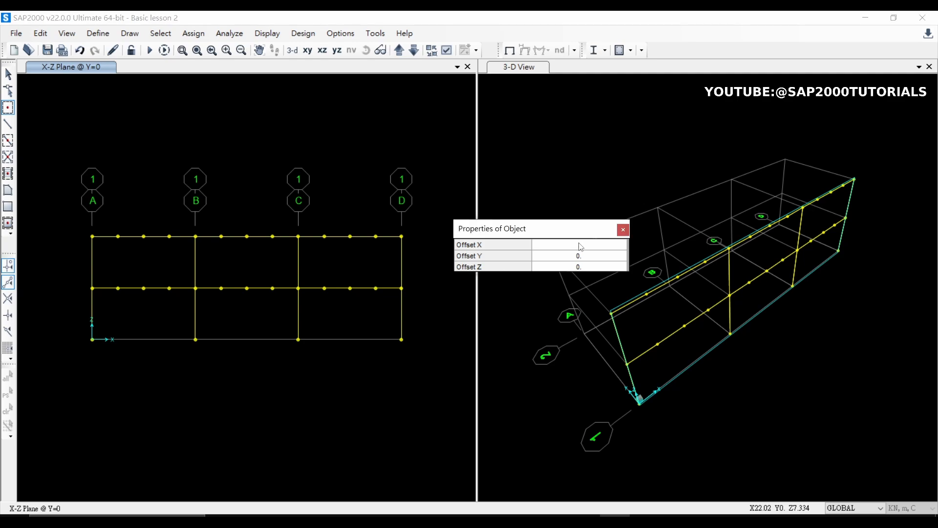
type("1.49")
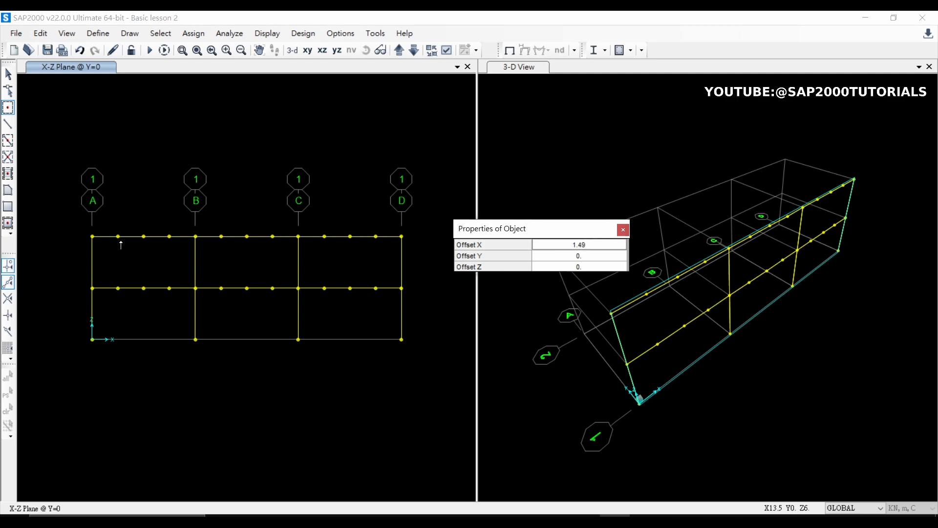
left_click(93, 236)
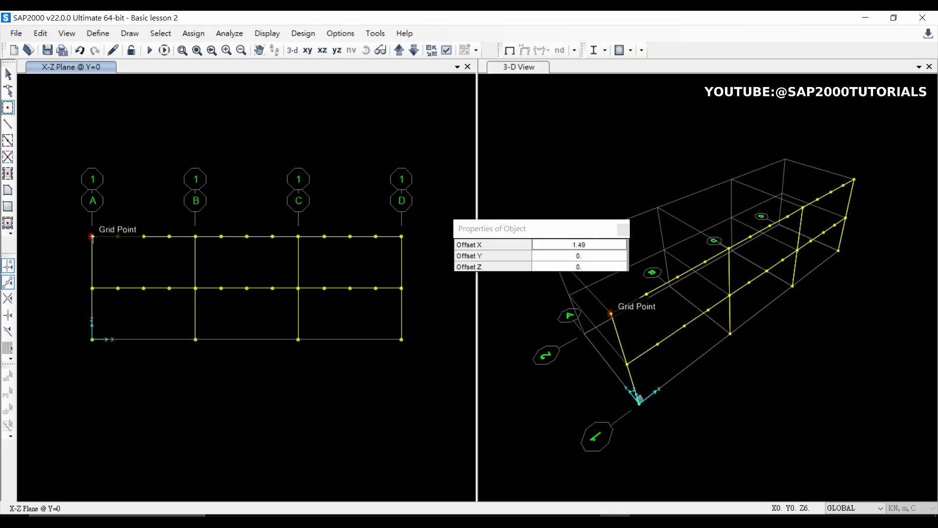
left_click(8, 74)
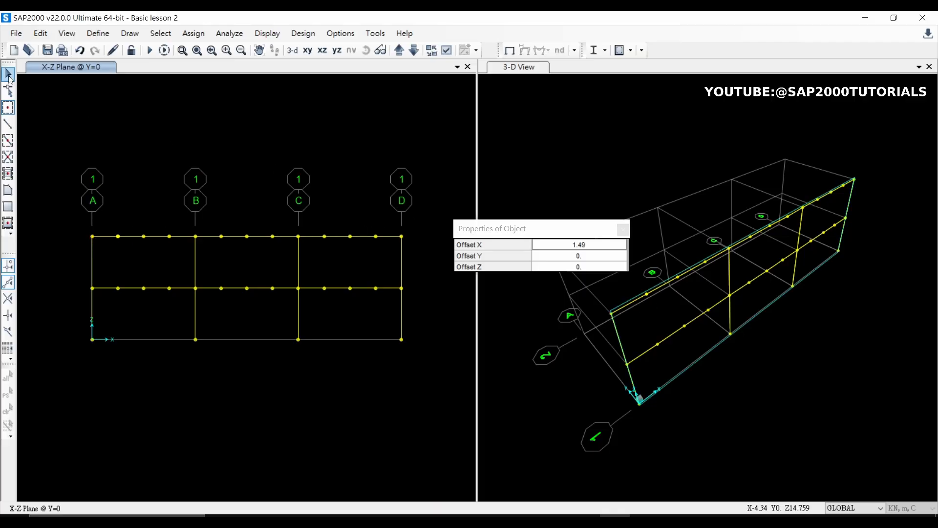
Merge the two nearly overlapping joints near A on the top beam using a 0.02 m tolerance, and reselect the spot to check.
left_click_drag(128, 256, 105, 213)
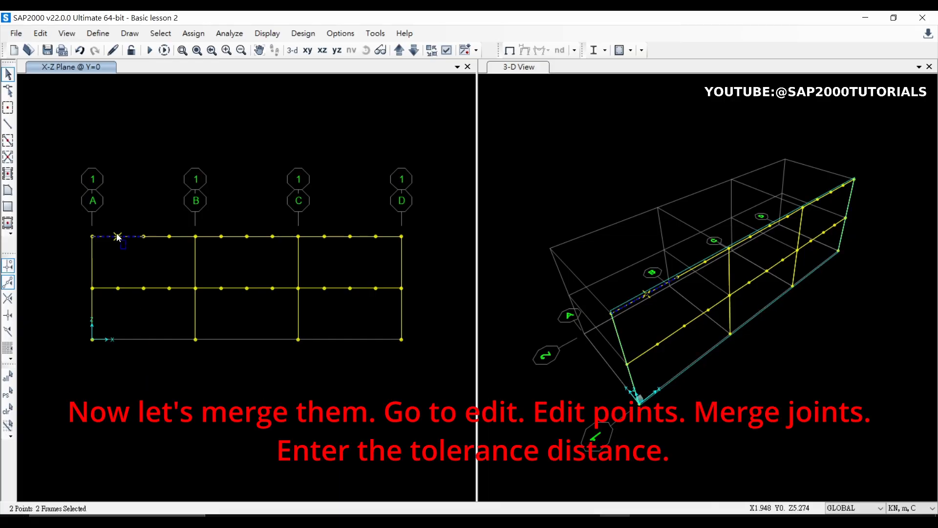
left_click(41, 34)
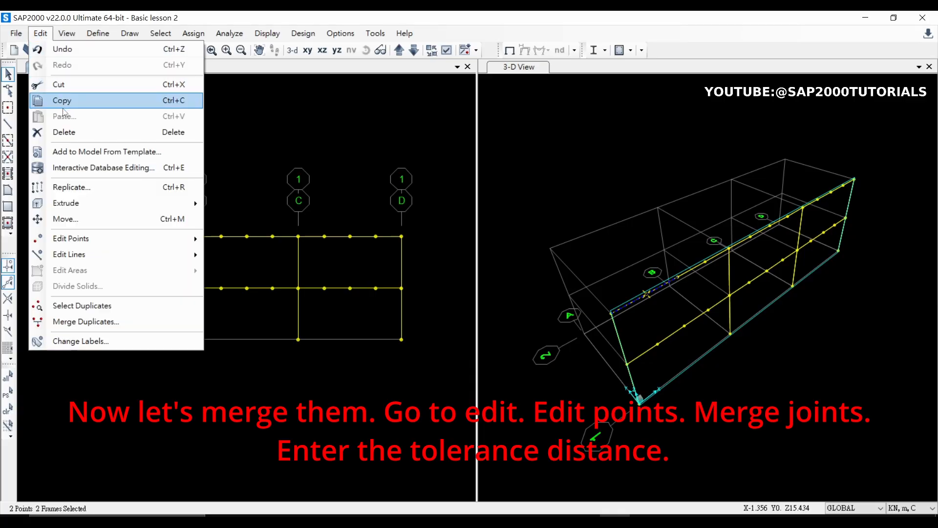
mouse_move(96, 240)
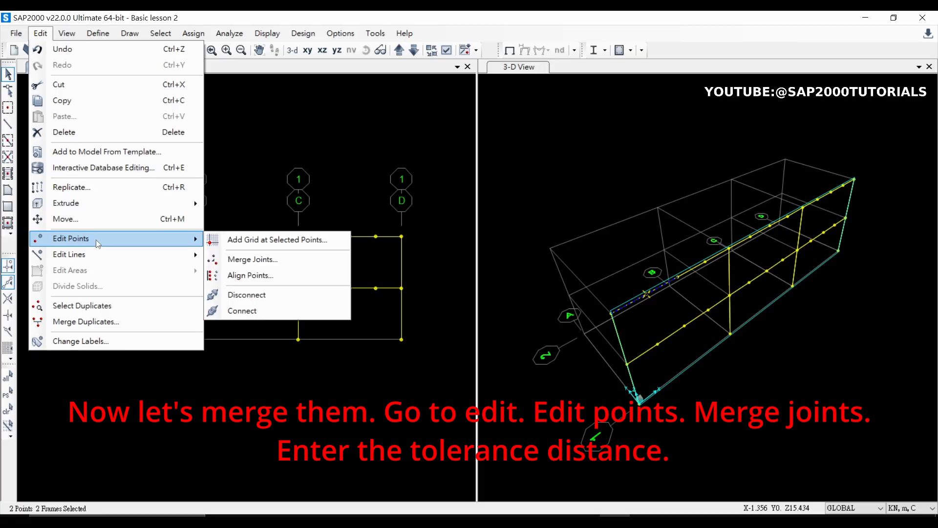
left_click(259, 262)
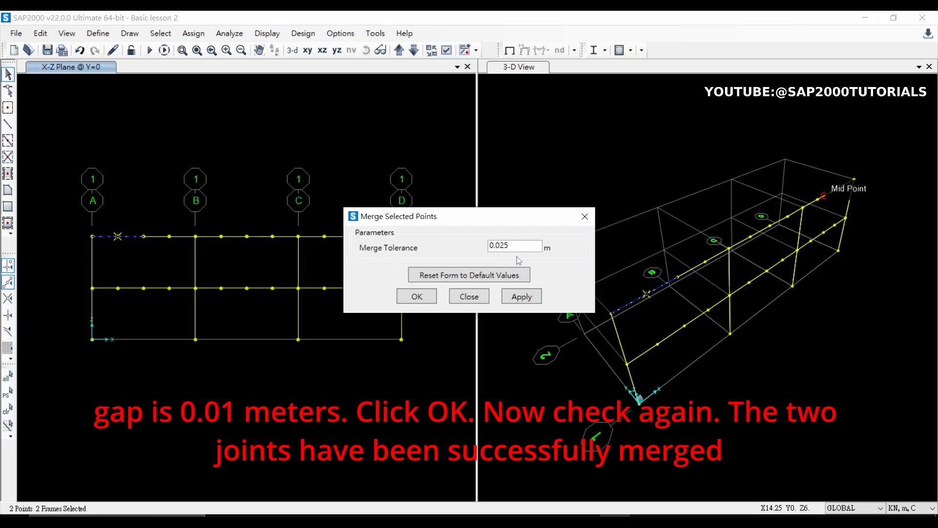
left_click_drag(495, 245, 514, 246)
type("01")
key("BackSpace")
type("2")
left_click(418, 298)
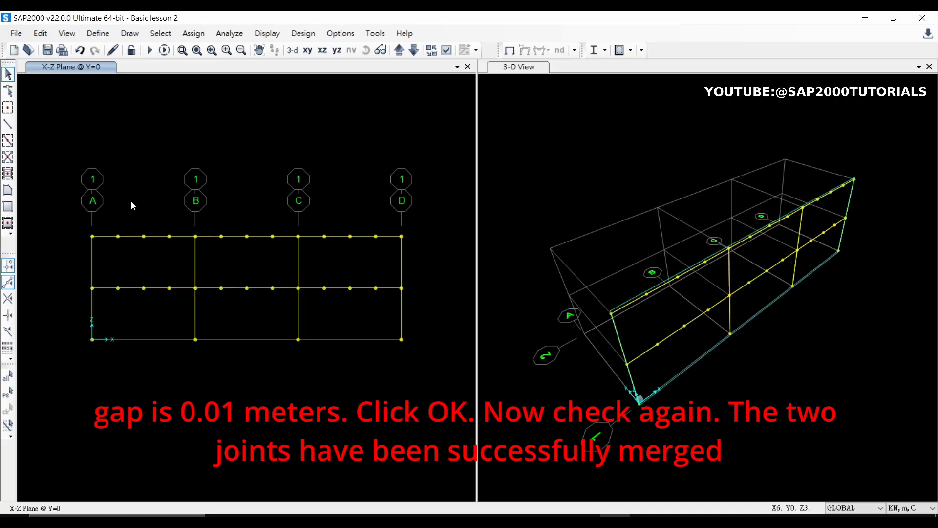
left_click_drag(128, 250, 111, 220)
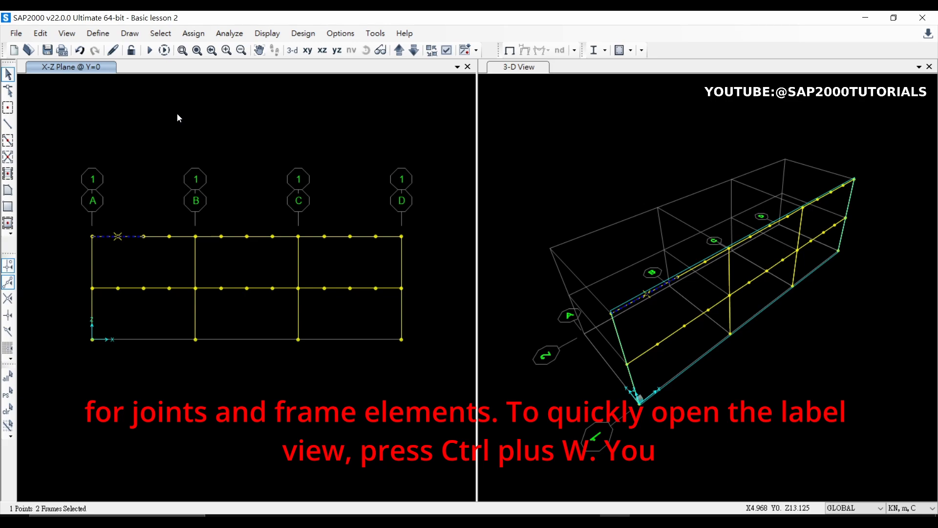
Display joint and frame labels in the X-Z elevation and enlarge it so the labels are readable.
key("ctrl+w")
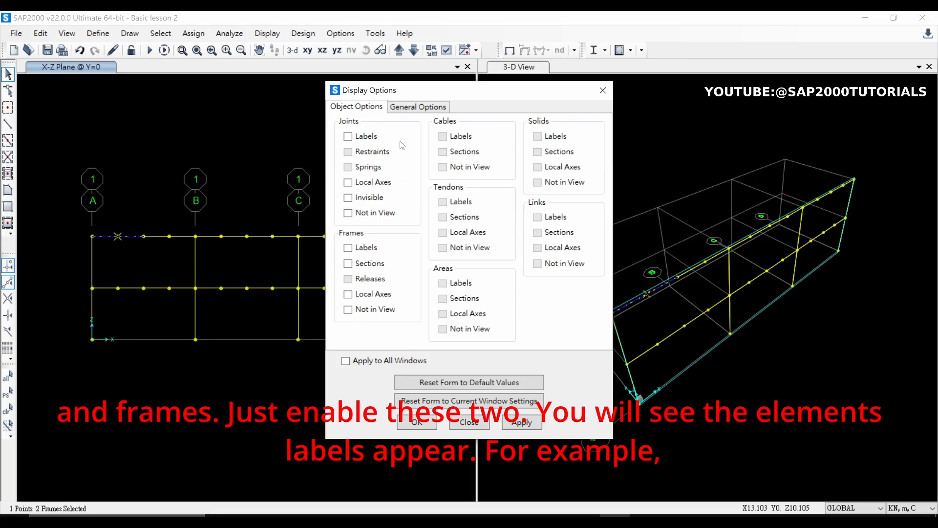
left_click(348, 137)
left_click(348, 248)
left_click(417, 422)
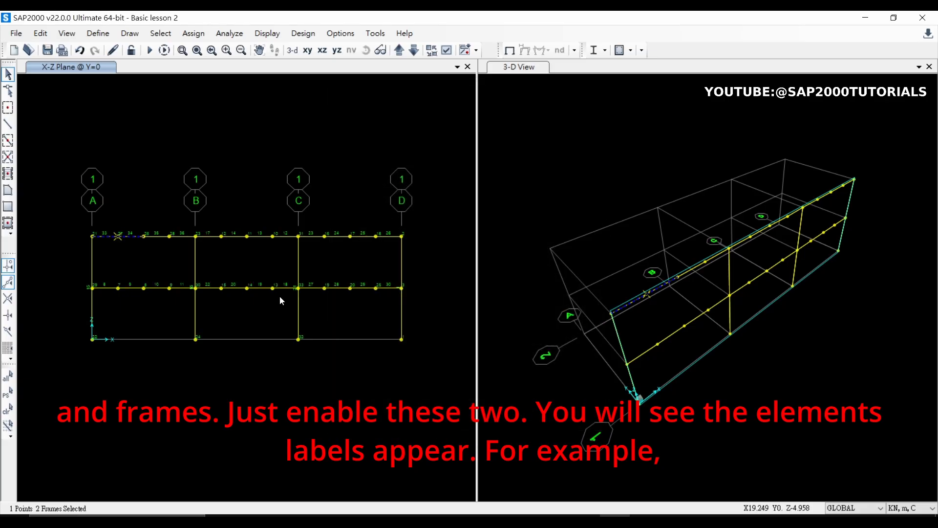
left_click(227, 50)
left_click(227, 50)
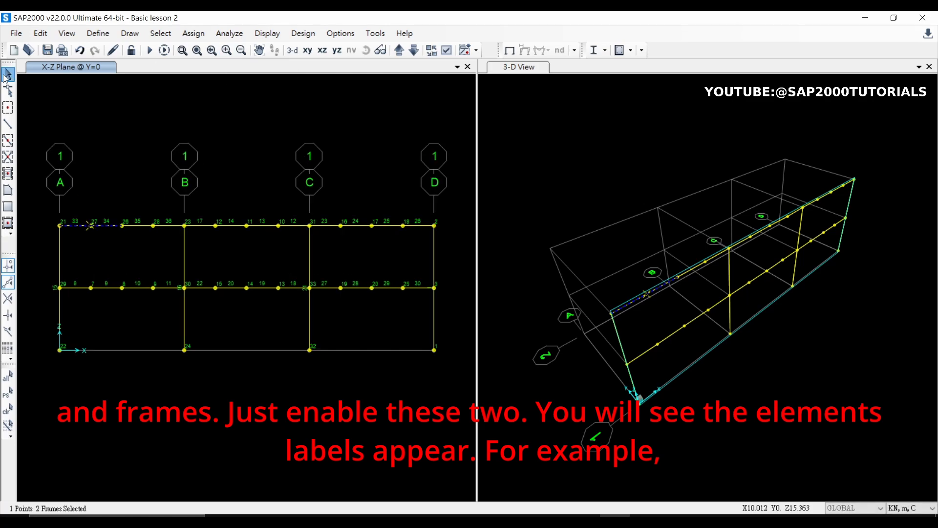
left_click(228, 50)
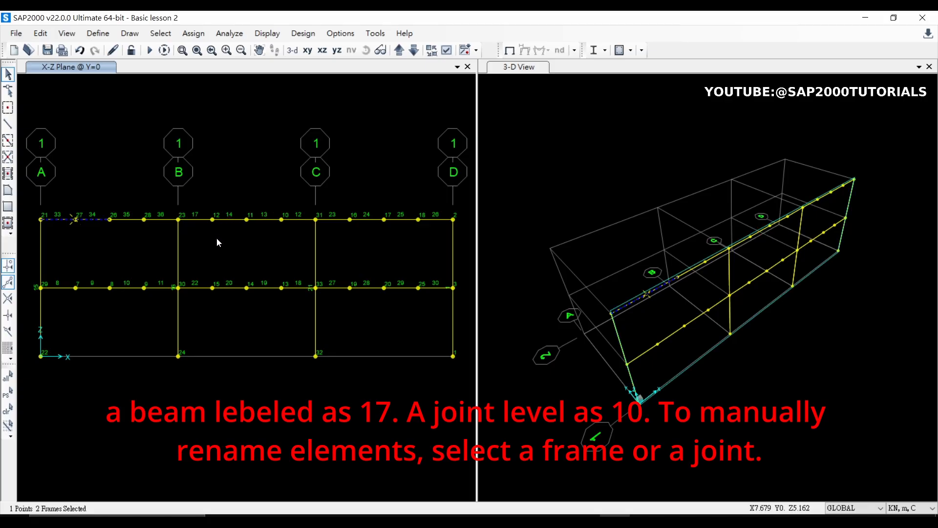
Try to relabel the middle joint of the top B–C beam as 13, and as 500 instead.
left_click(246, 220)
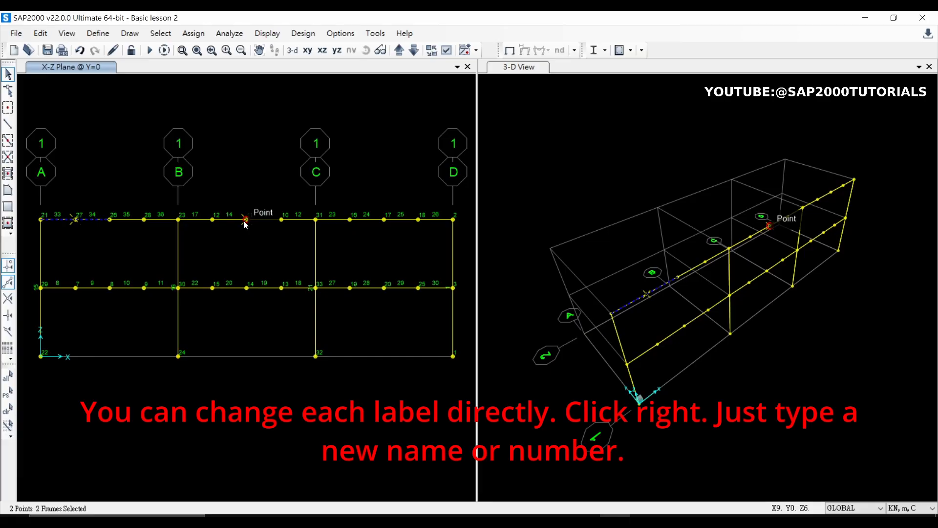
right_click(244, 221)
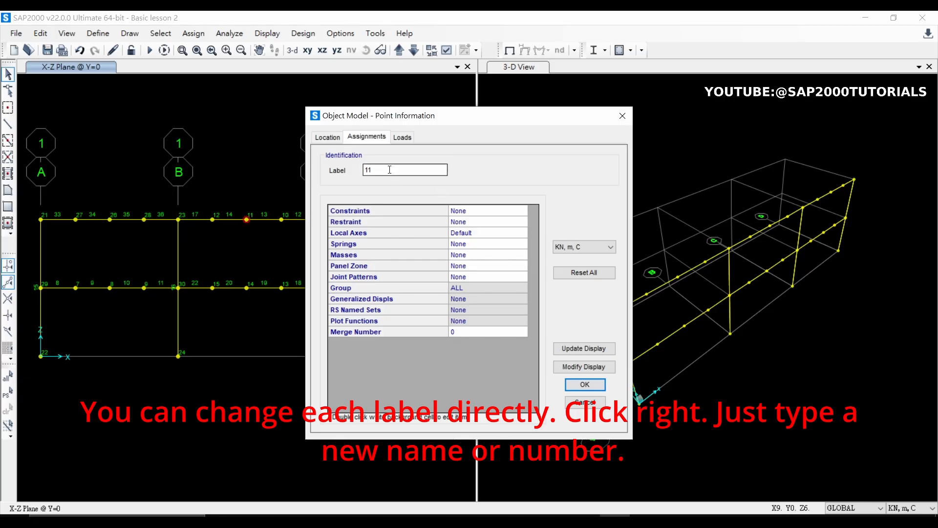
double_click(373, 170)
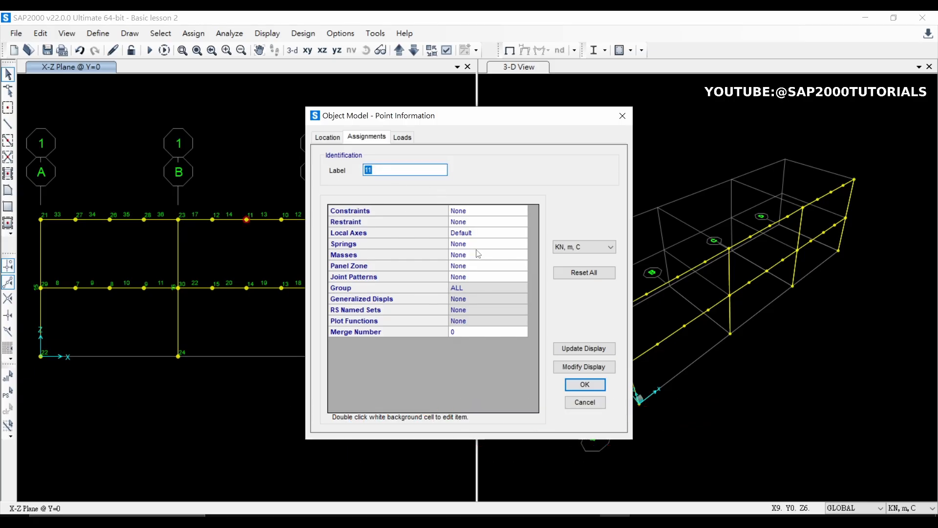
type("13")
left_click(584, 384)
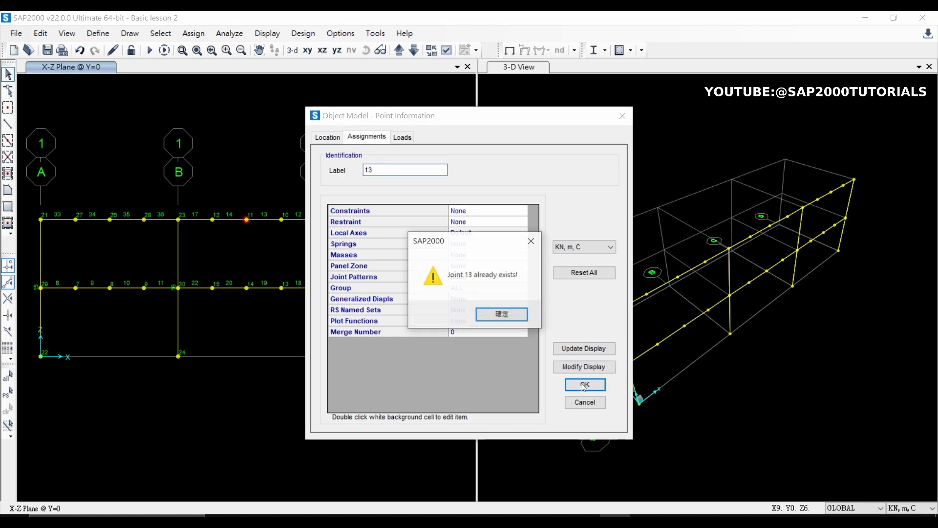
left_click(500, 316)
type("5")
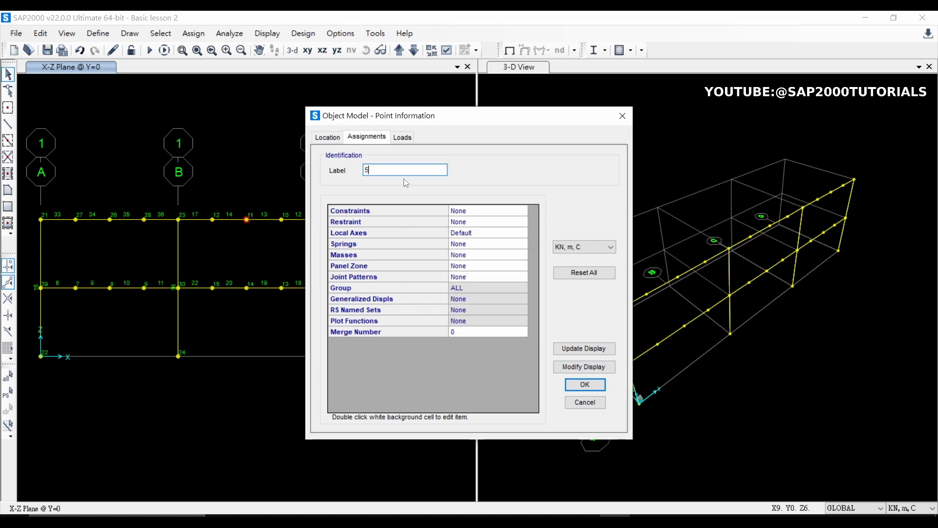
type("00")
left_click(585, 385)
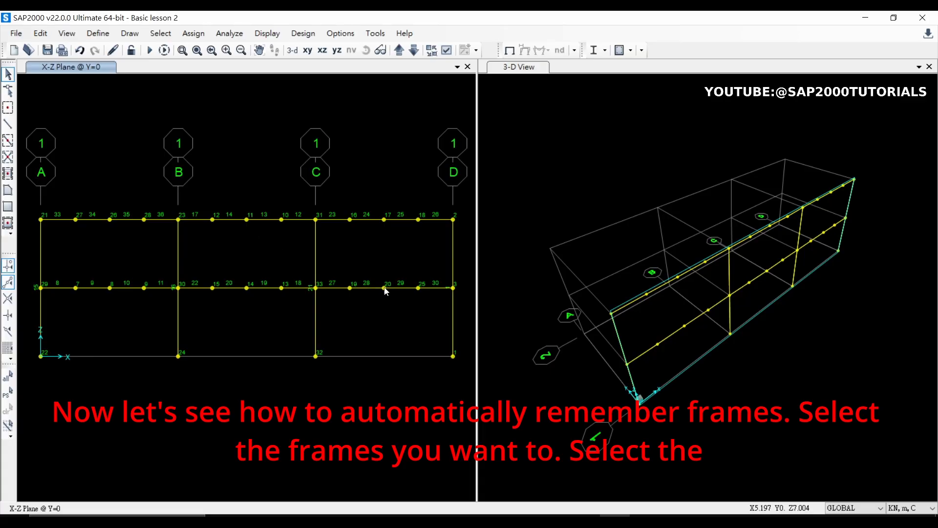
left_click_drag(467, 332, 320, 270)
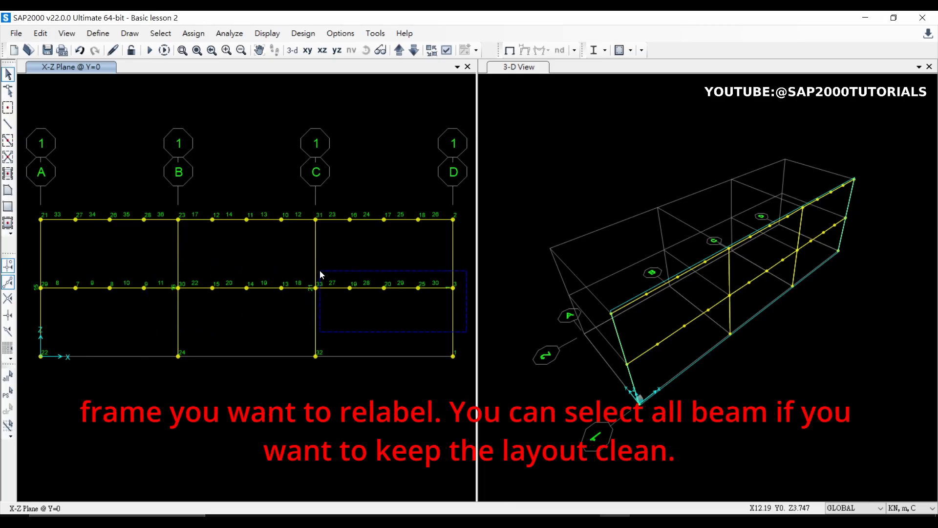
left_click_drag(320, 270, 359, 319)
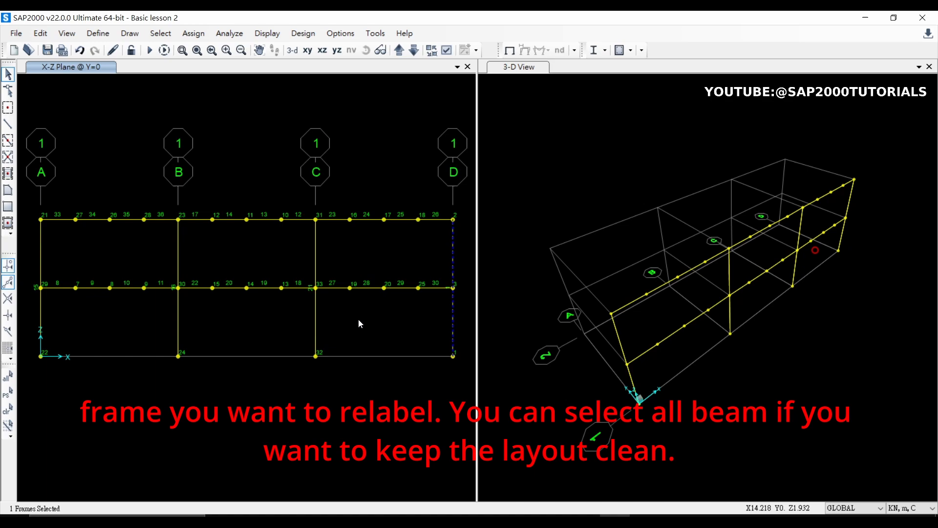
left_click(400, 324)
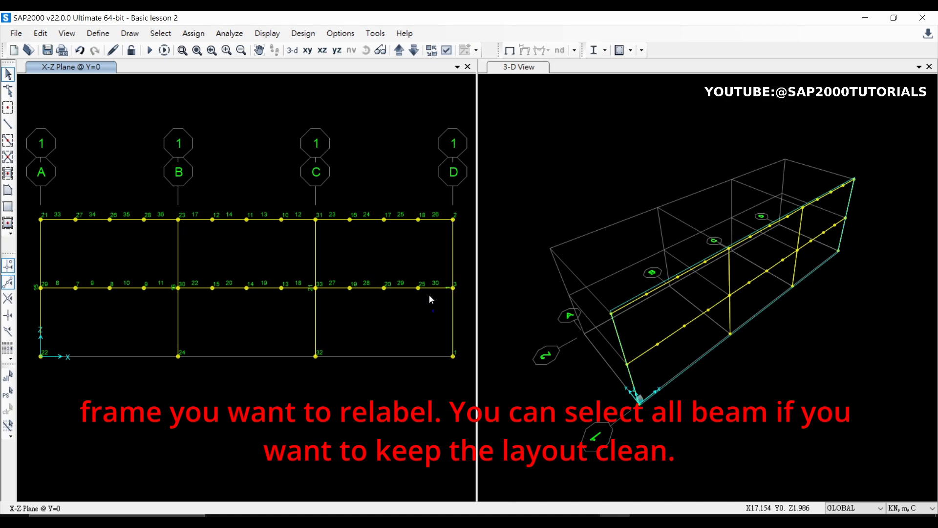
Select all beam segments on both levels across the three bays and open them for label changes.
left_click_drag(431, 295, 335, 192)
left_click_drag(312, 295, 200, 200)
left_click_drag(159, 300, 57, 198)
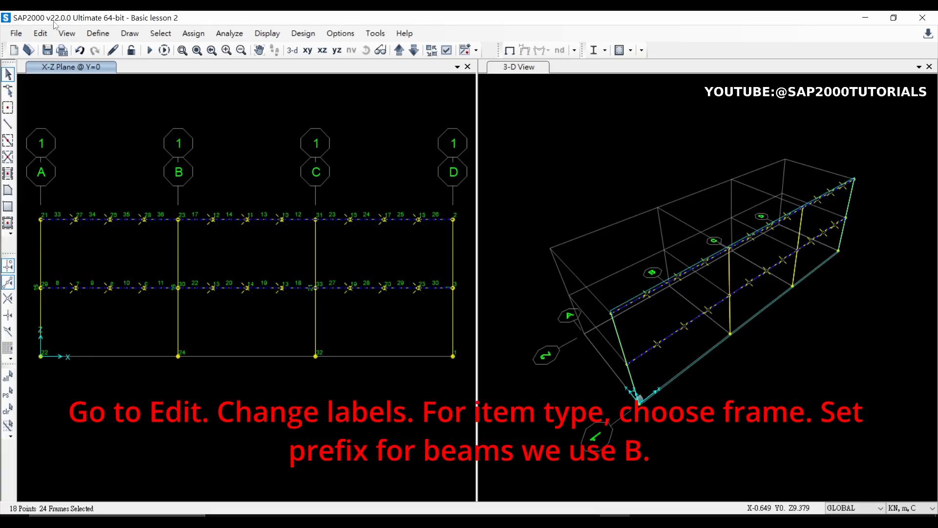
left_click(40, 33)
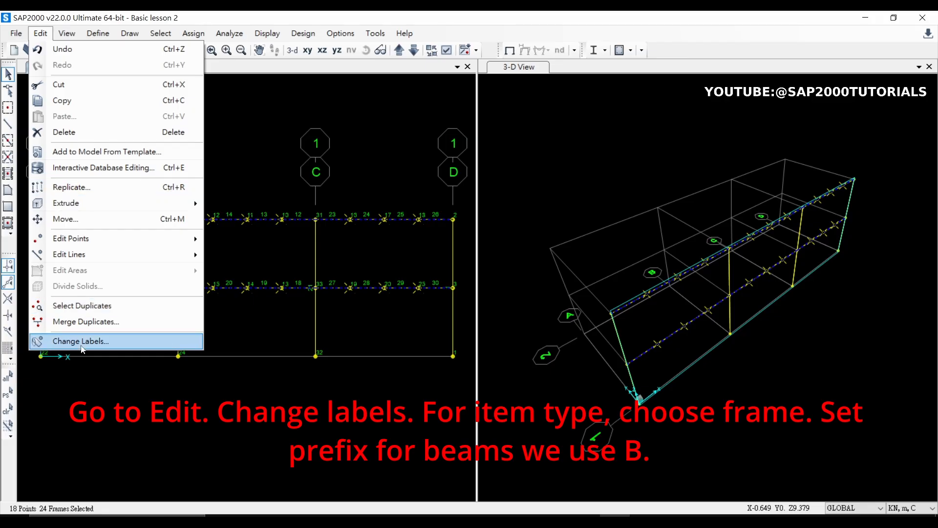
left_click(81, 342)
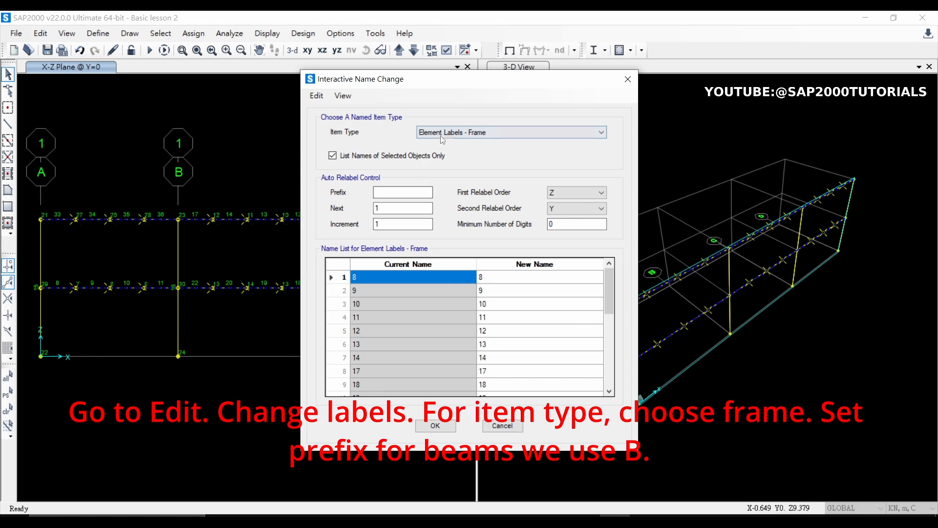
Choose frame element labels as the item type and set the auto relabel prefix to B.
left_click(456, 136)
left_click(457, 145)
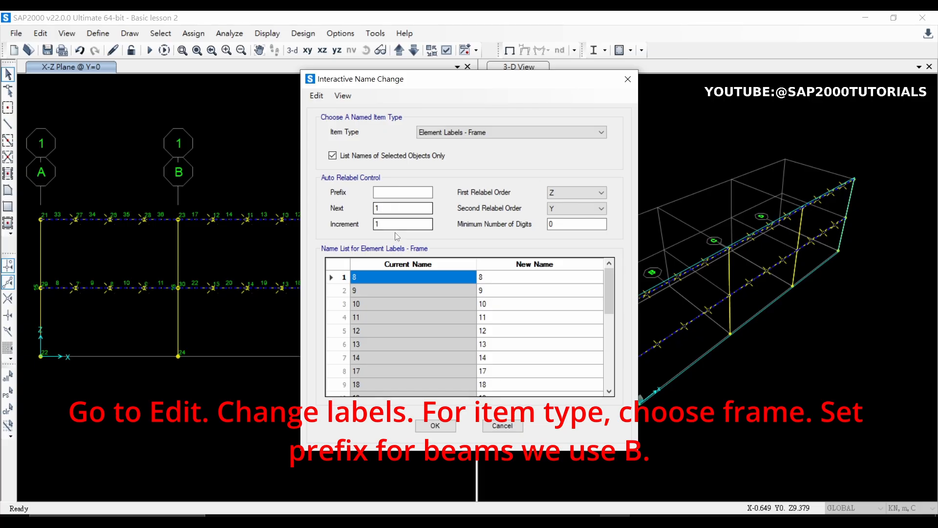
left_click(389, 193)
type("b")
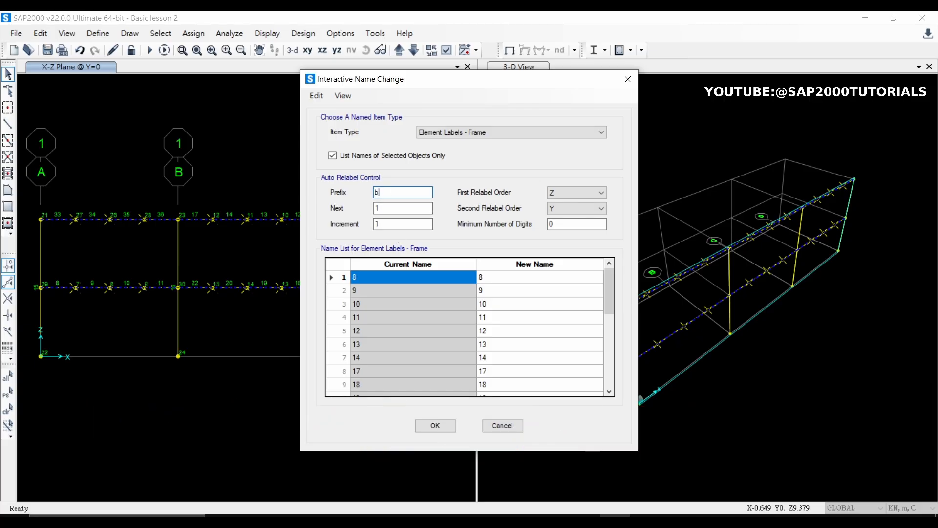
key("BackSpace")
type("B")
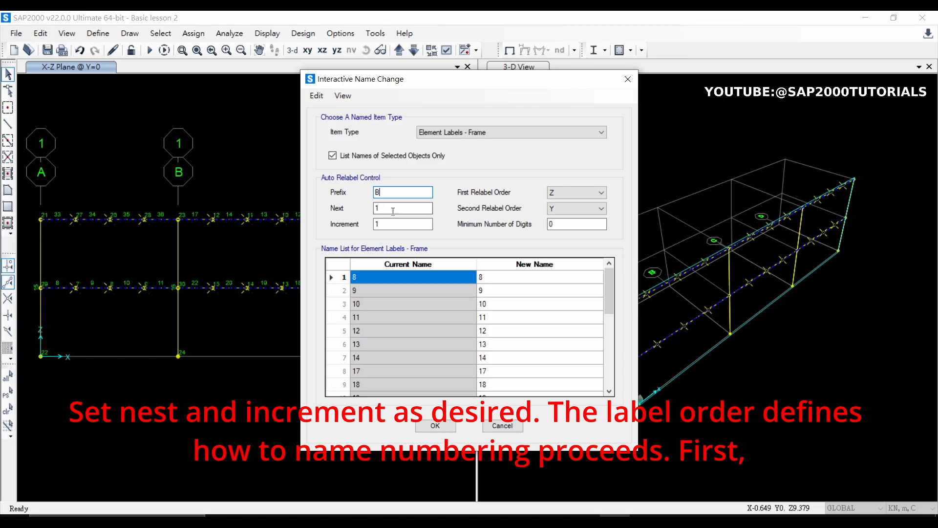
Set the first relabel order to X, the second to Z, and the minimum number of digits to 2.
left_click(557, 194)
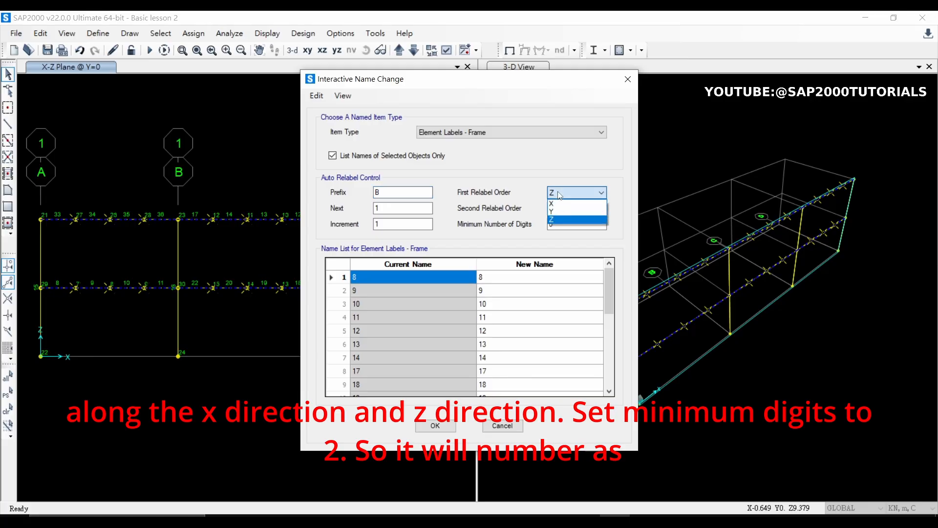
left_click(558, 205)
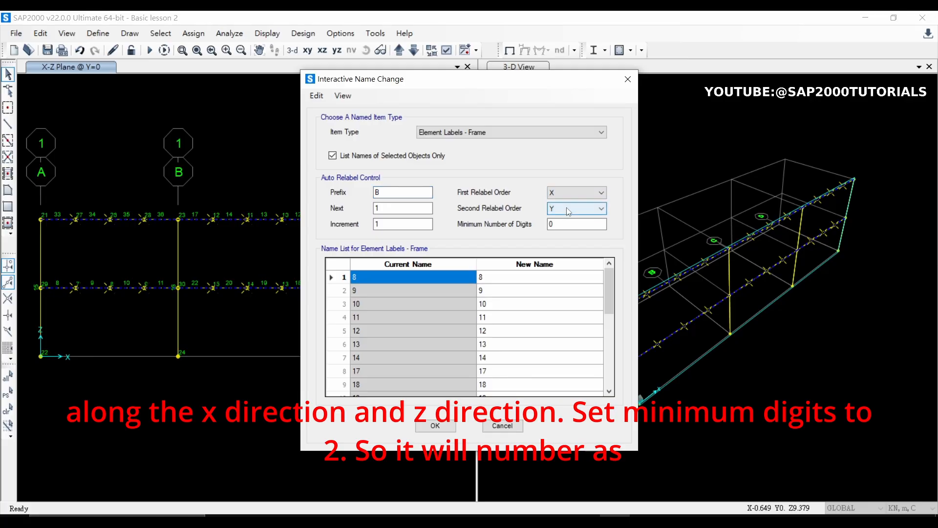
left_click(568, 209)
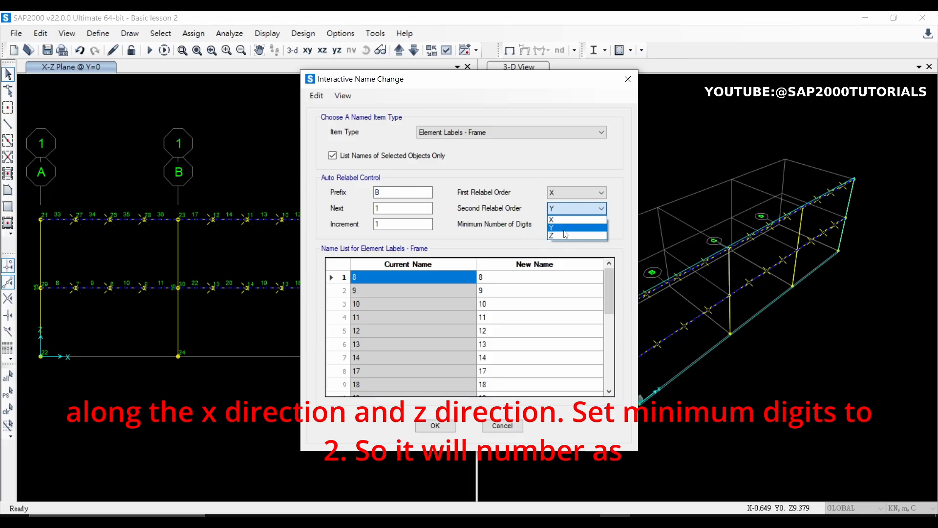
left_click(564, 234)
left_click(554, 223)
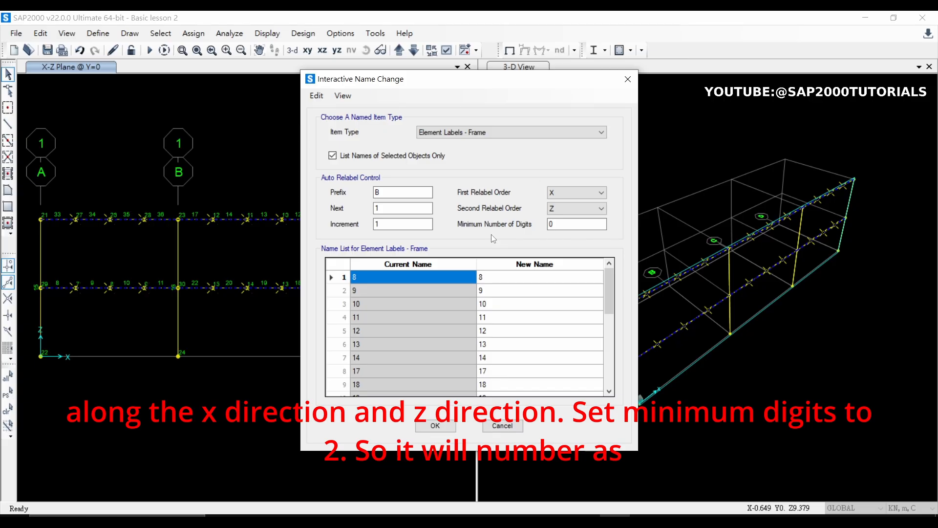
double_click(566, 223)
type("2")
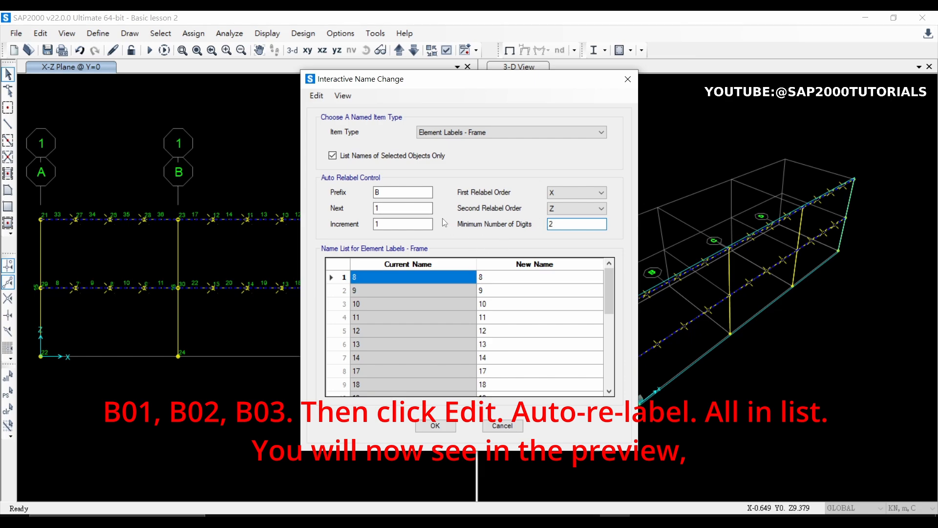
Auto relabel all listed beam frames and apply the new names.
left_click(324, 98)
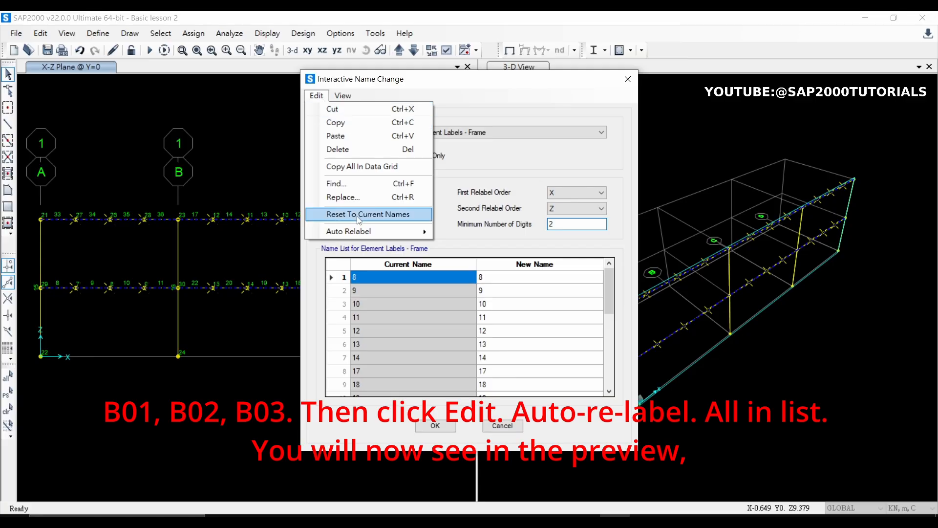
mouse_move(366, 233)
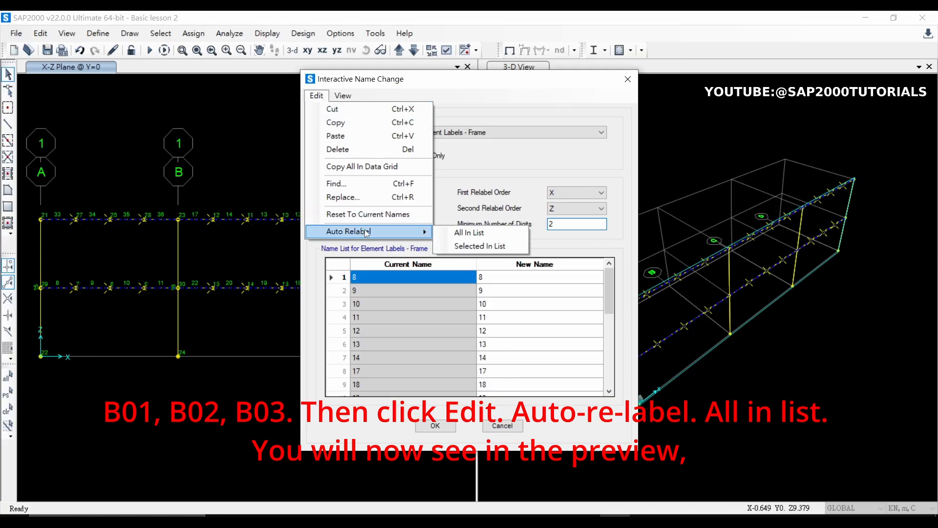
left_click(480, 233)
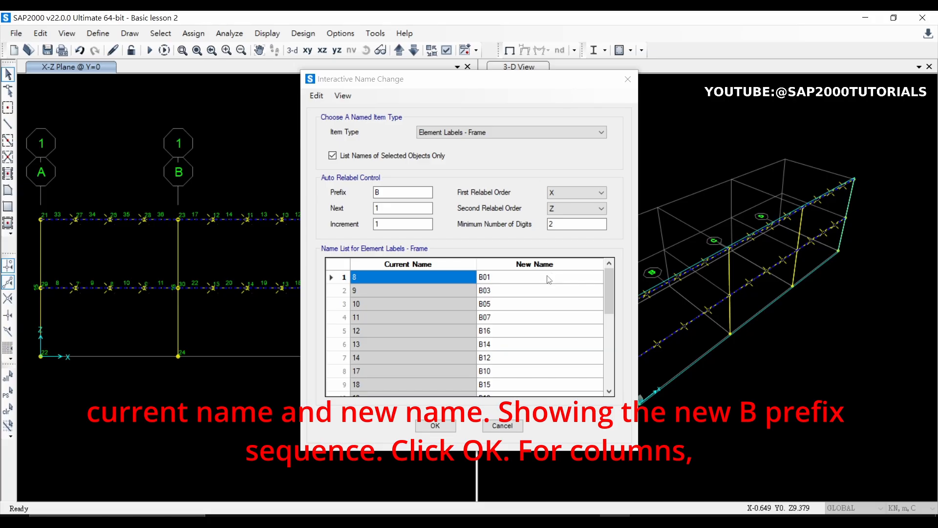
left_click(430, 425)
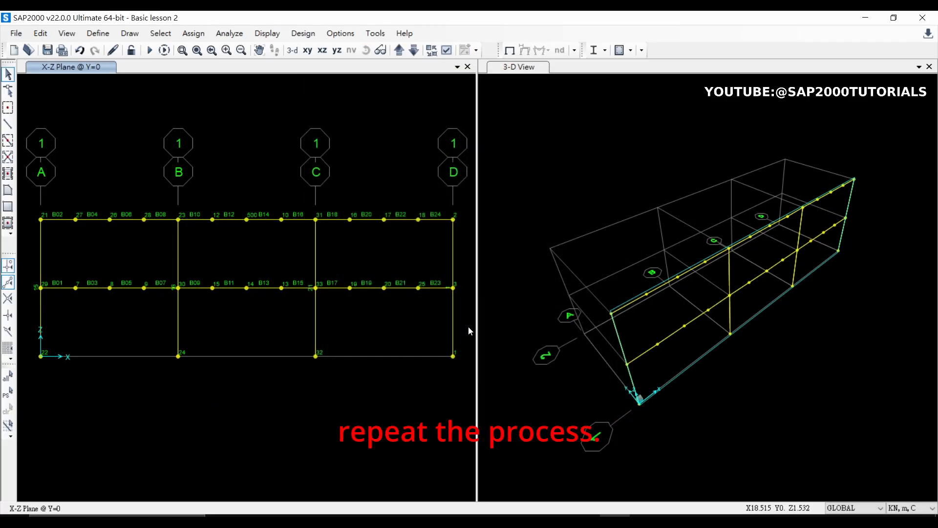
Select the four columns at grids A to D and open them for label changes.
left_click_drag(468, 327, 446, 311)
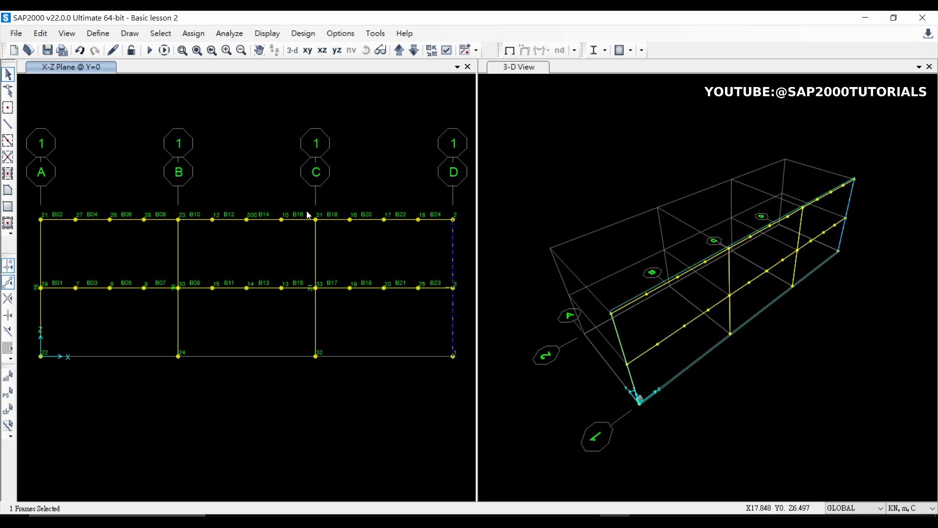
left_click_drag(330, 336, 327, 365)
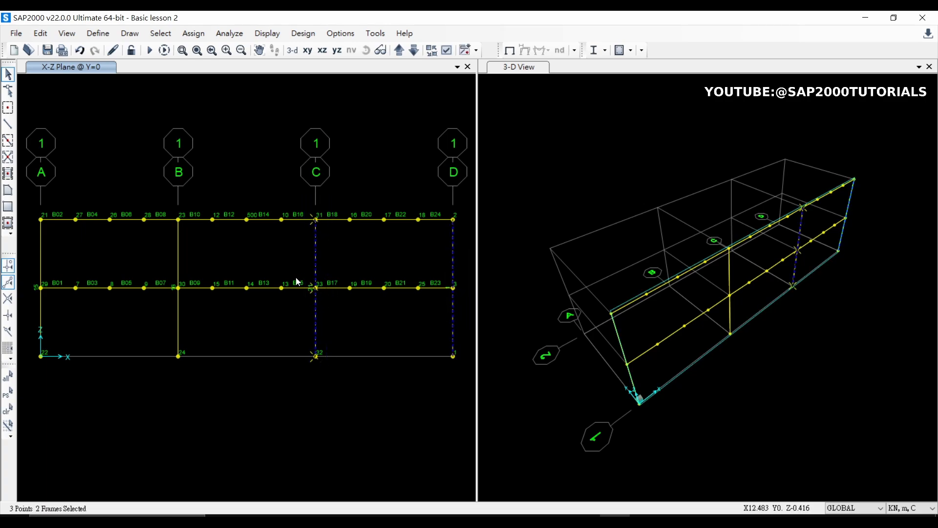
left_click_drag(168, 210, 194, 368)
left_click_drag(31, 203, 54, 370)
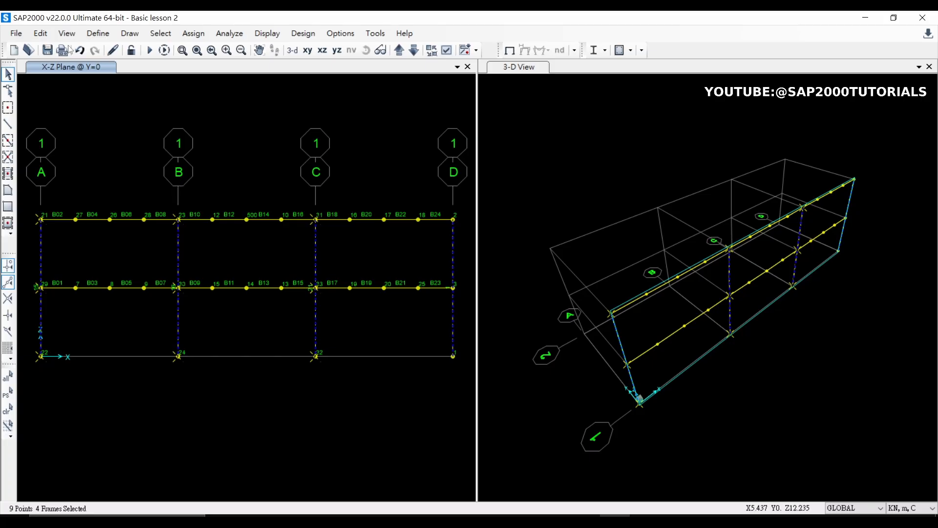
left_click(43, 37)
left_click(78, 341)
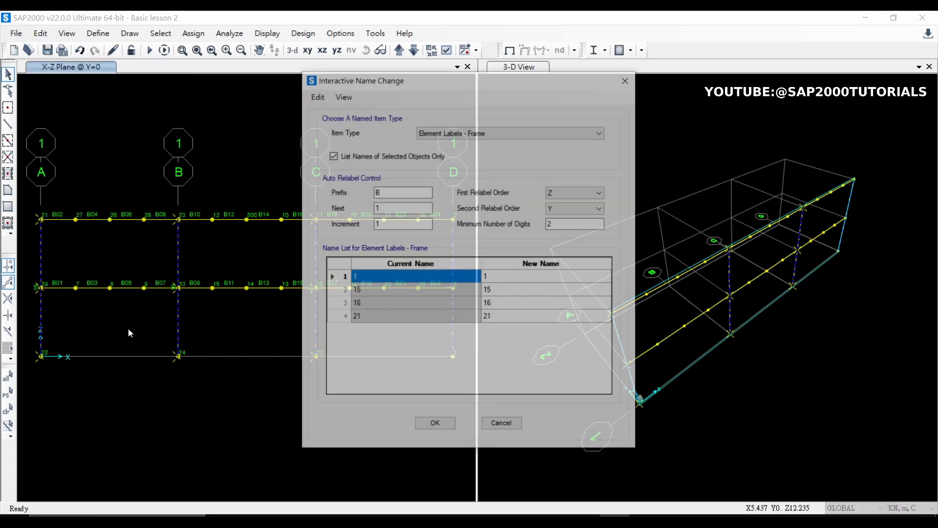
Auto relabel all listed column frames with the prefix C and apply the new names.
left_click(479, 132)
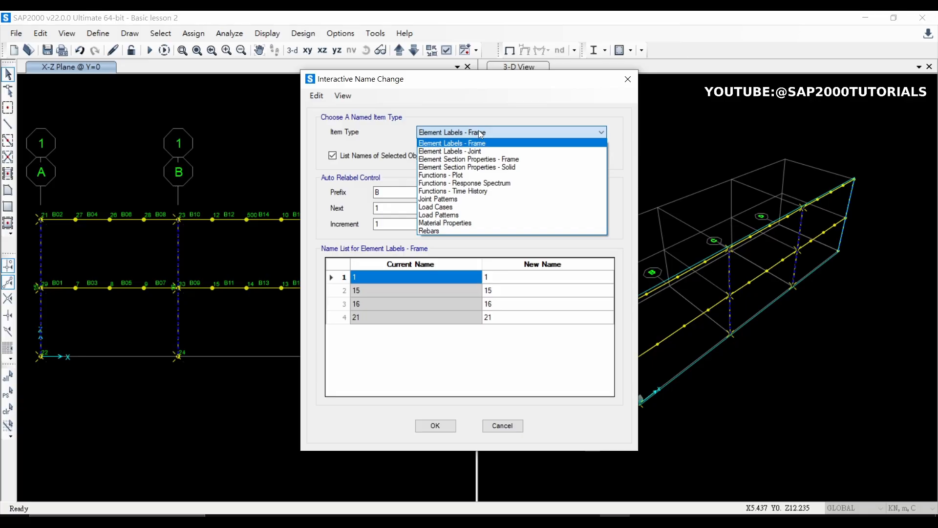
left_click(480, 132)
double_click(387, 192)
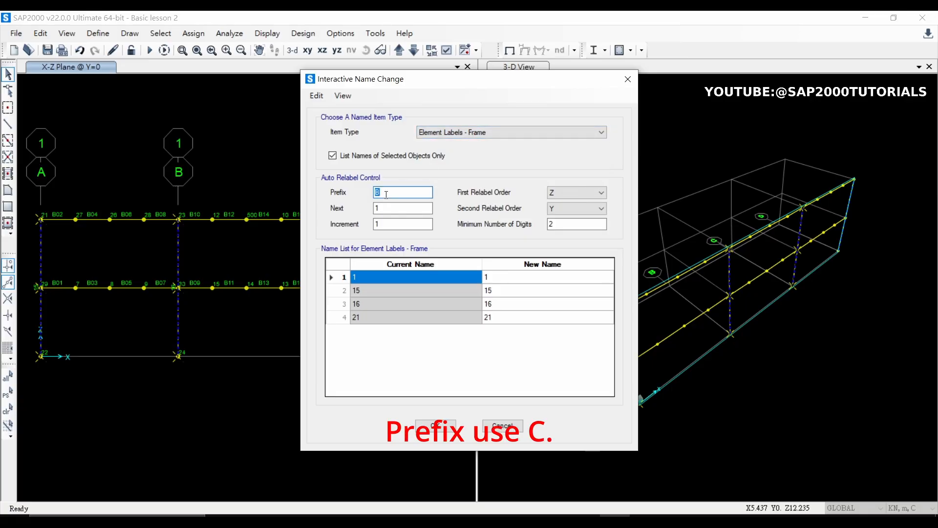
type("C")
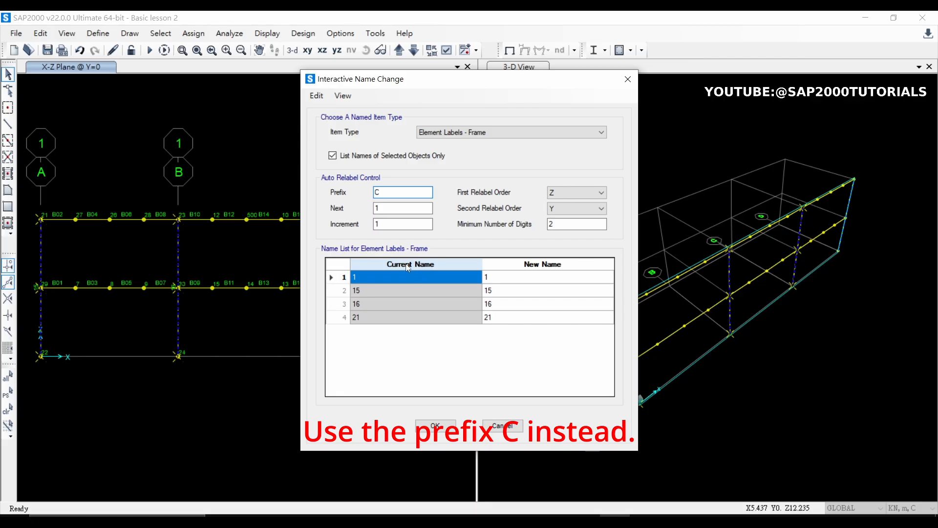
left_click(317, 95)
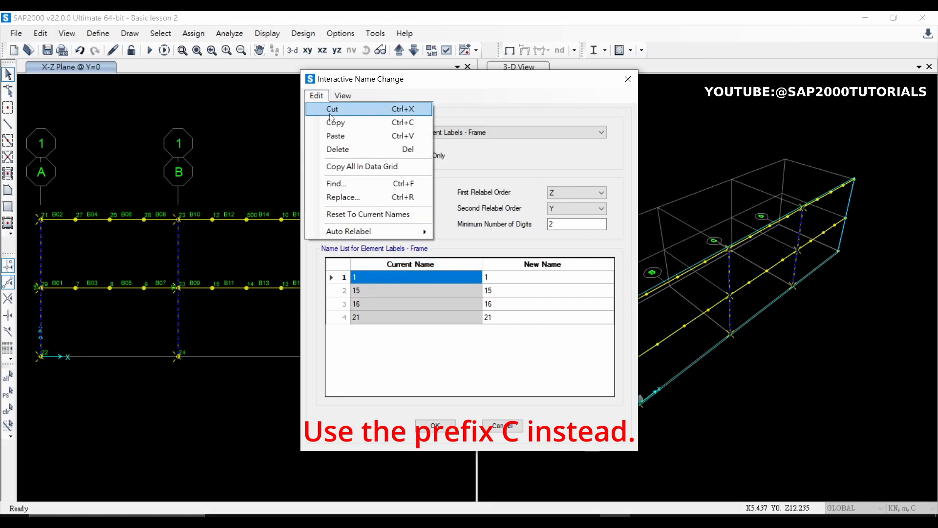
mouse_move(374, 231)
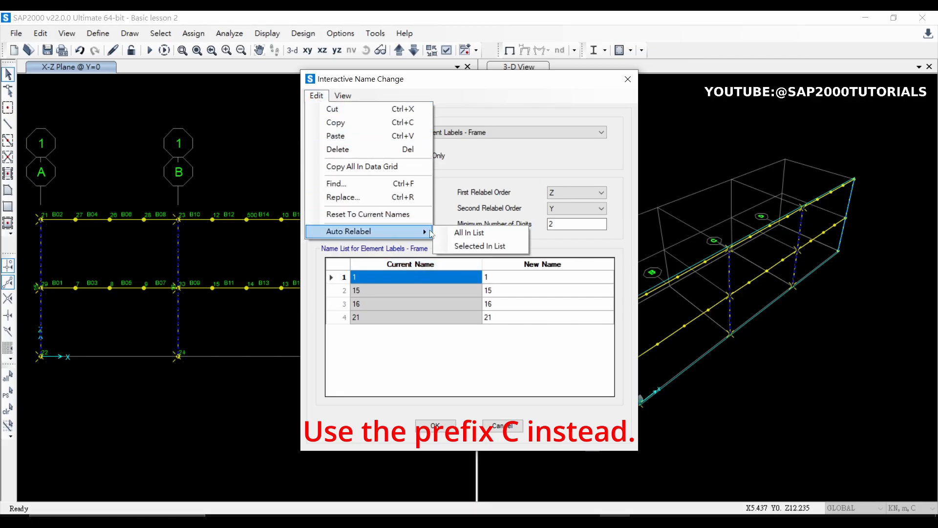
left_click(473, 234)
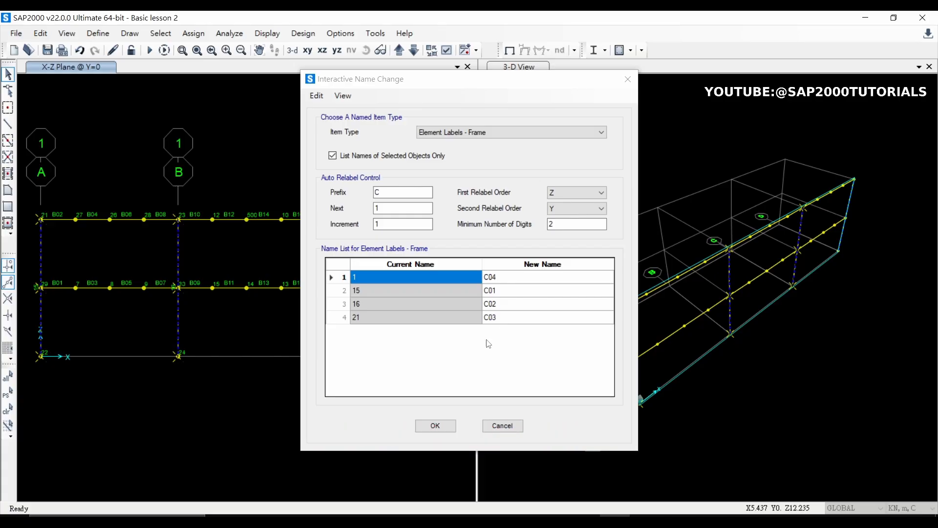
left_click(434, 426)
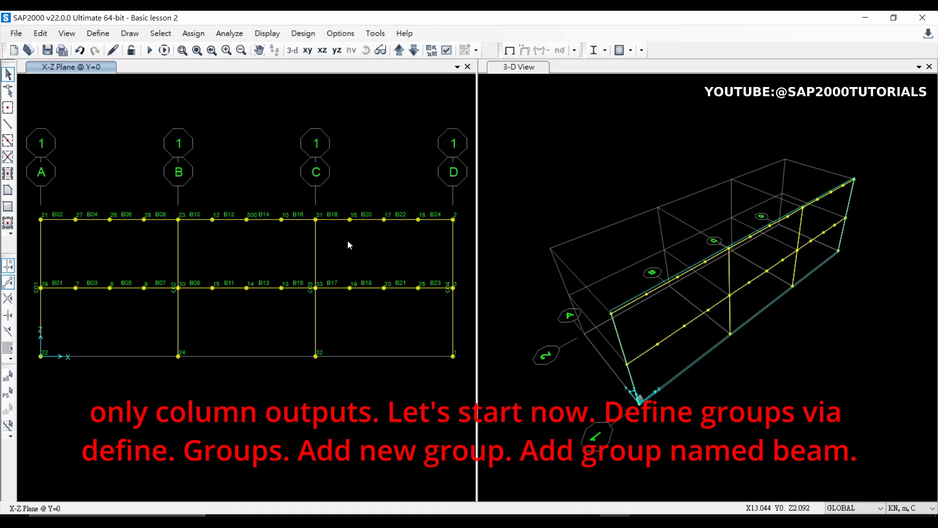
Define a new group named Beam, keeping the default group uses.
left_click(98, 36)
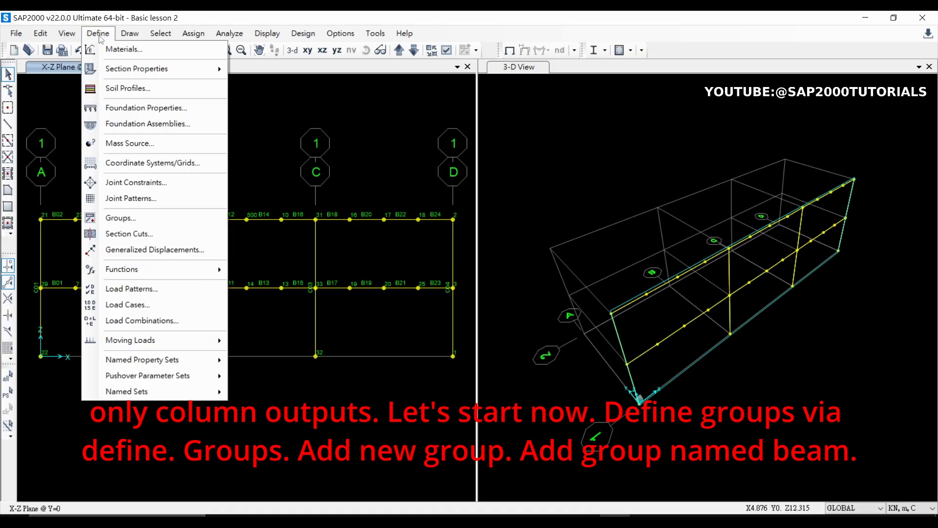
left_click(134, 220)
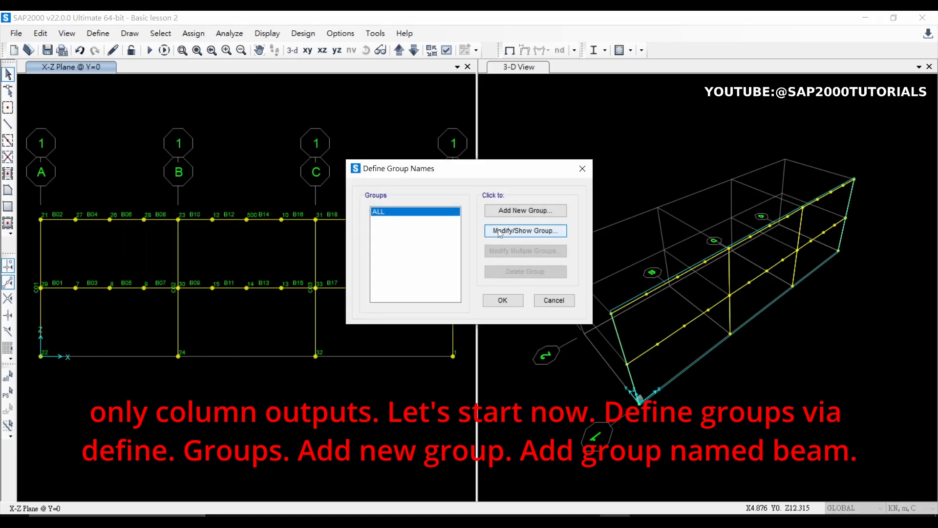
left_click(530, 210)
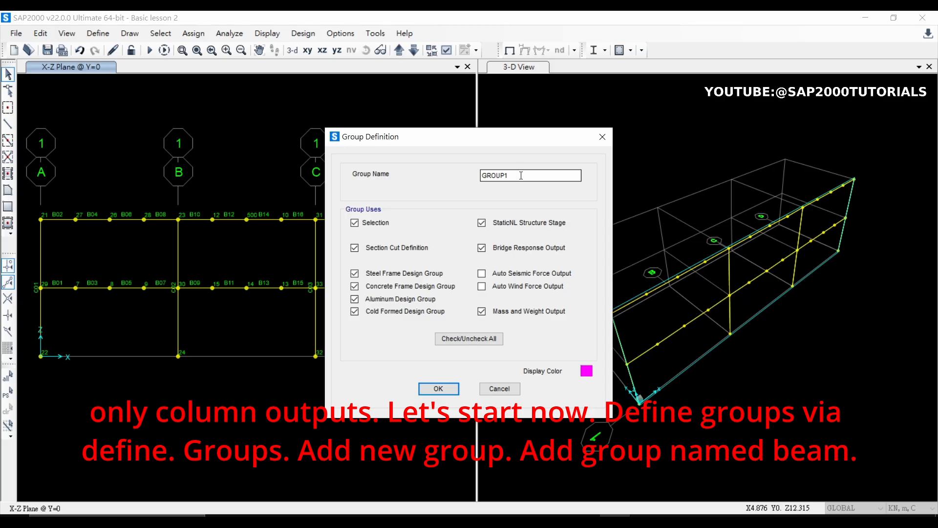
left_click(521, 175)
key("BackSpace")
key("BackSpace")
key("BackSpace")
key("BackSpace")
key("BackSpace")
key("BackSpace")
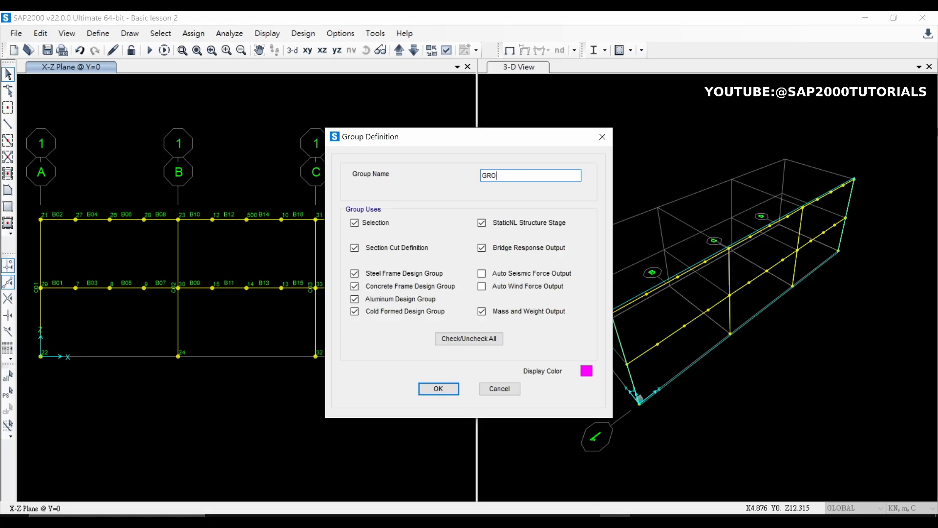
type("BC")
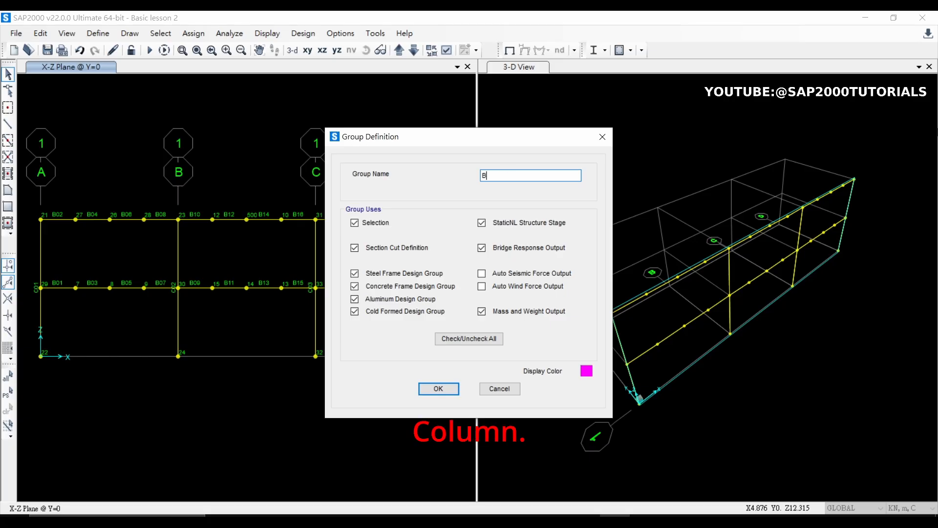
key("BackSpace")
type("eam")
left_click(438, 389)
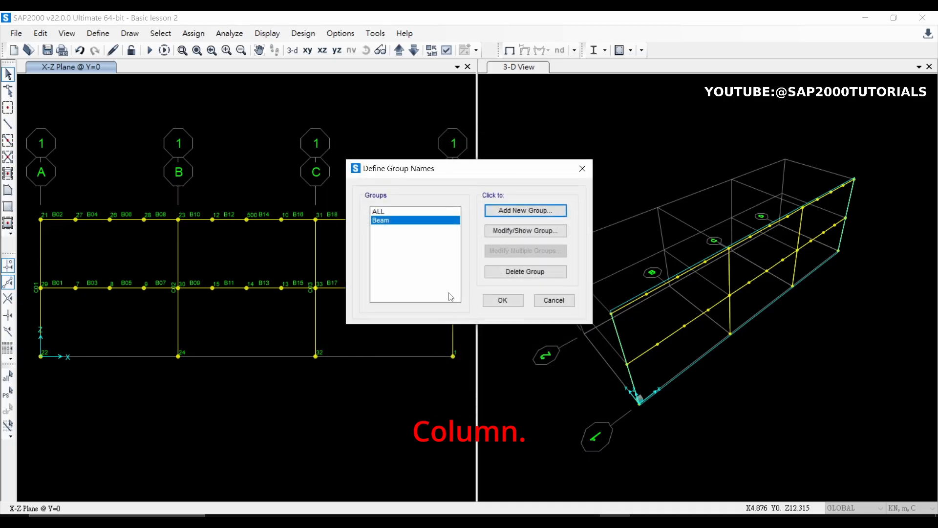
Add a second group named Column with the default group uses.
left_click(527, 211)
double_click(512, 175)
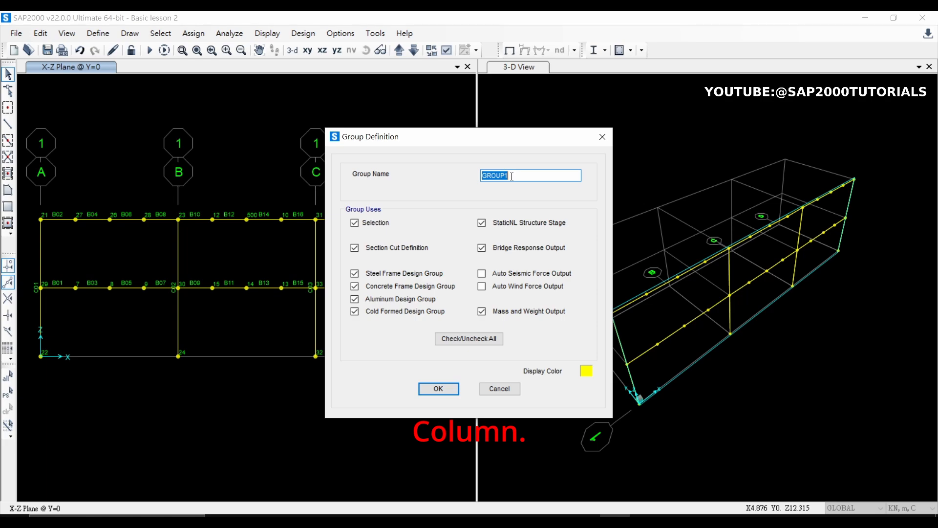
type("CO")
key("BackSpace")
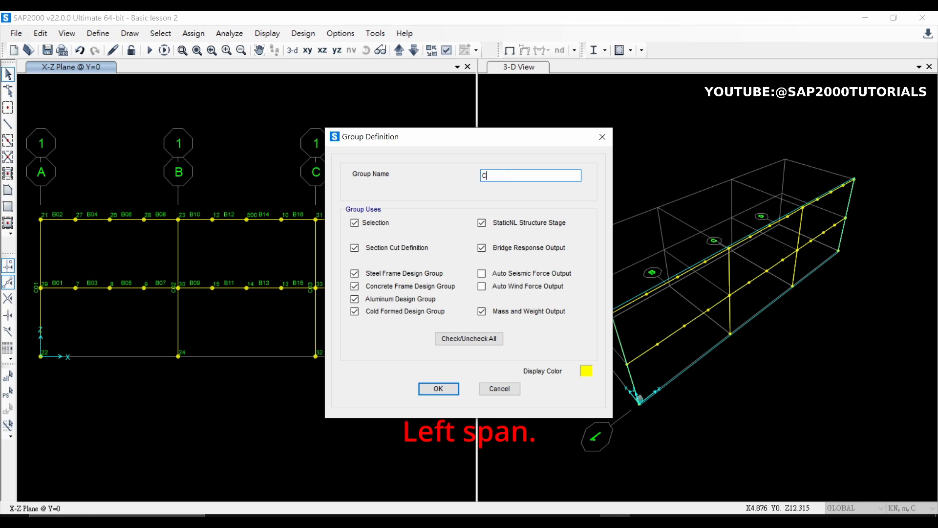
type("olumn")
left_click(443, 389)
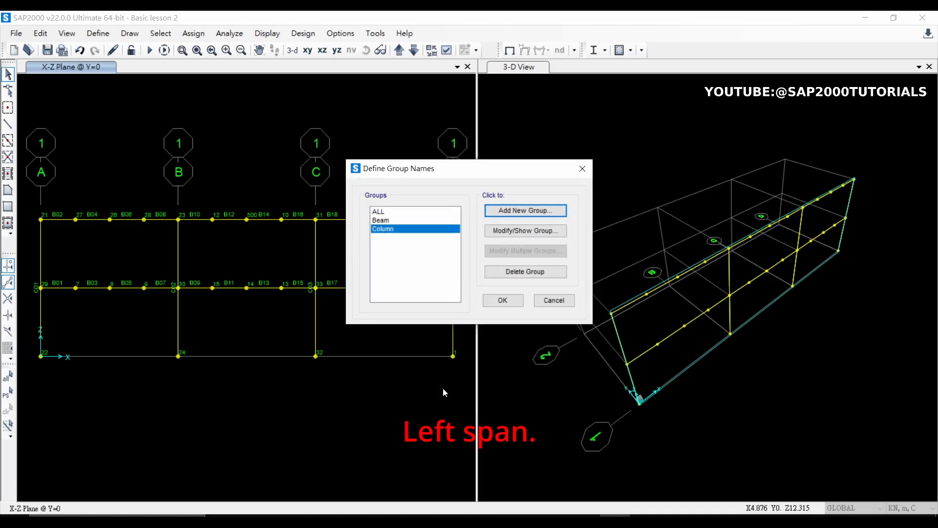
Add a new group named Left_span with the default group uses.
left_click(491, 210)
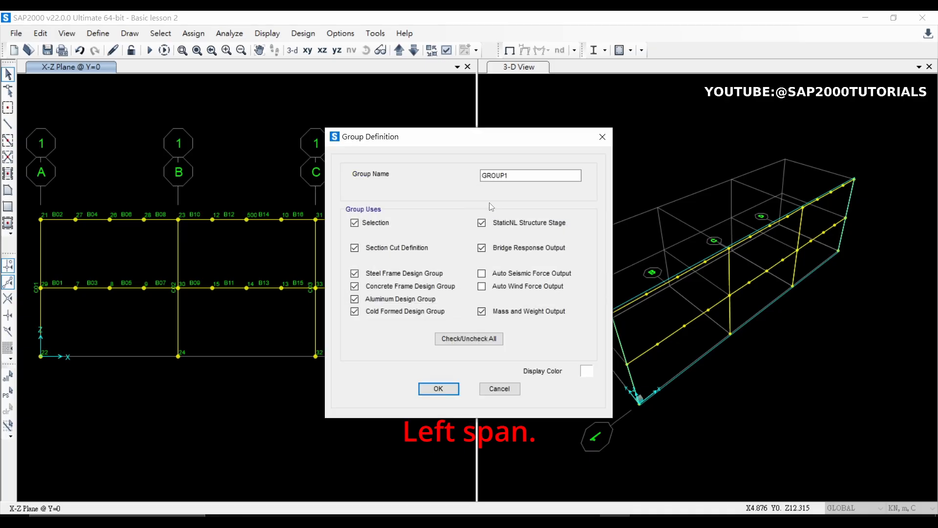
double_click(522, 176)
key("BackSpace")
type("ㄠ")
key("BackSpace")
type("Left_span")
left_click(441, 389)
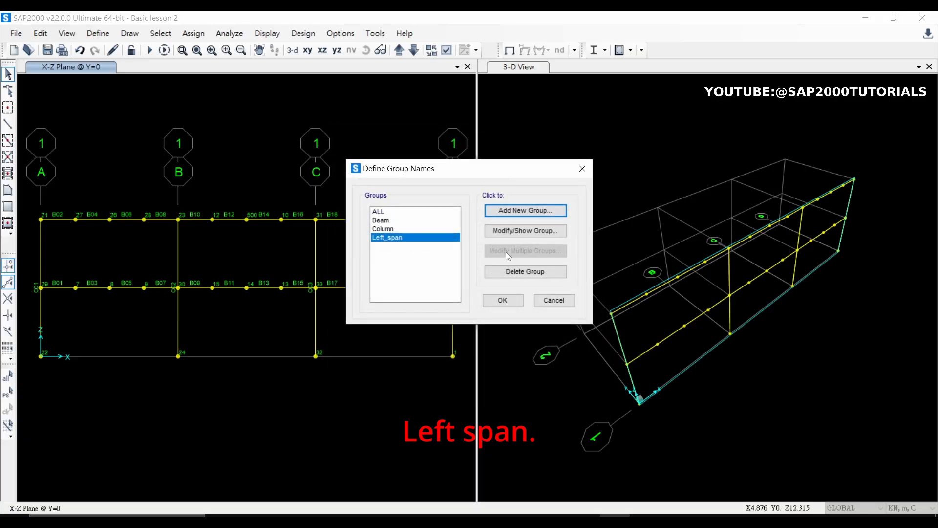
Add a new group named middle_span with the default group uses.
left_click(523, 211)
double_click(517, 179)
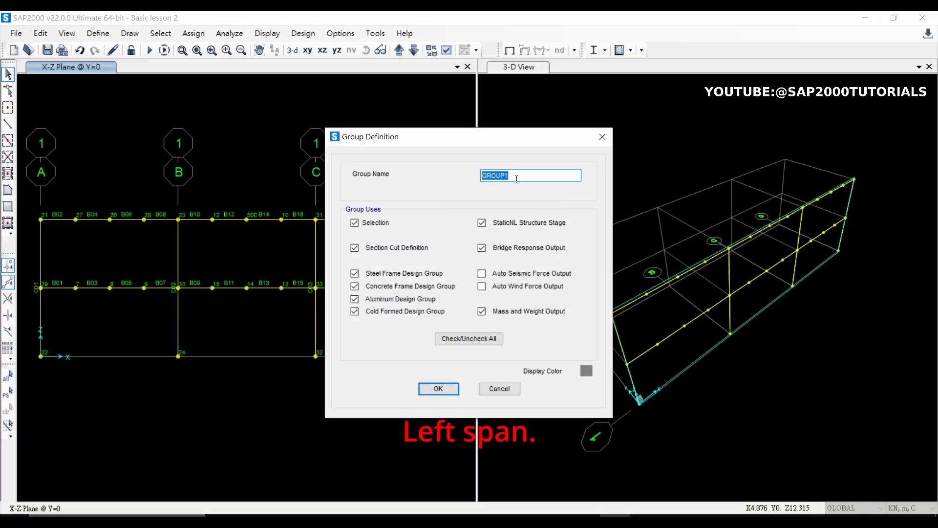
type("middle")
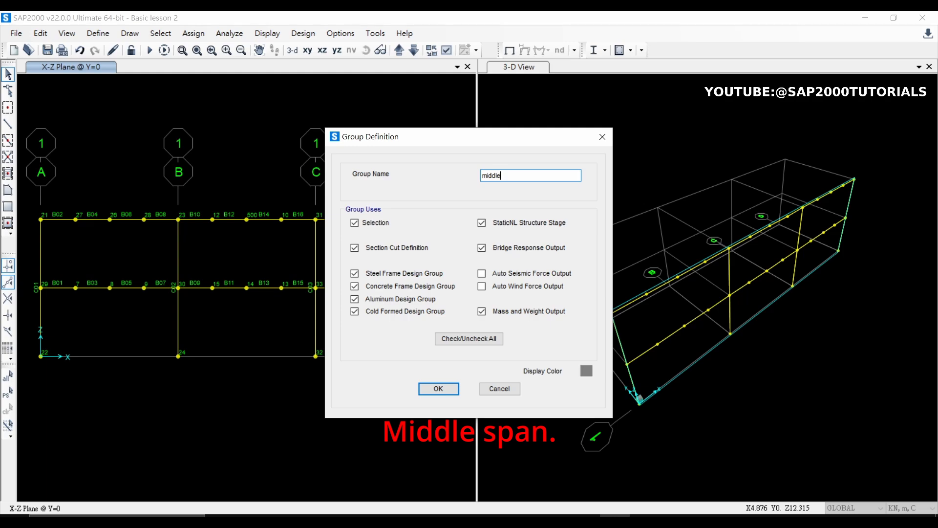
type("_span")
left_click(450, 389)
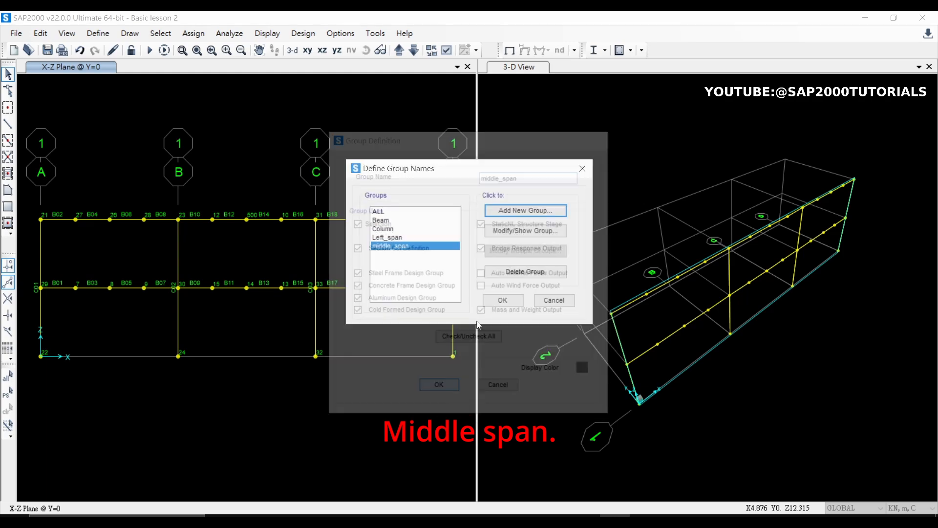
Add a new group named right_span with the default group uses and accept the group definitions.
left_click(525, 210)
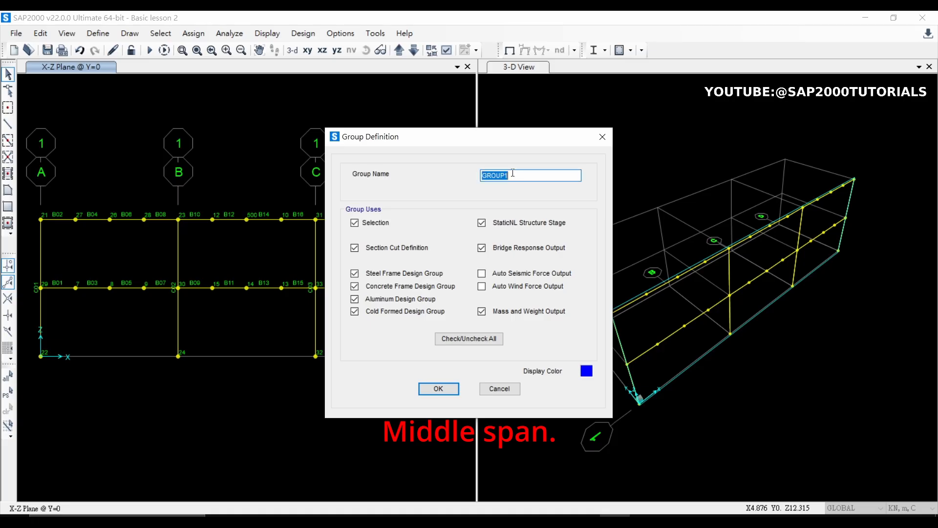
type("right")
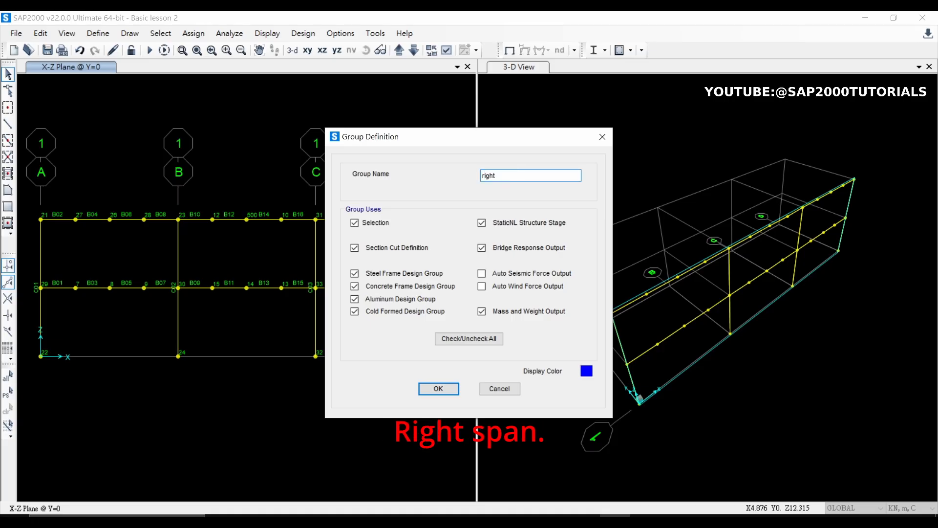
type("_span")
left_click(438, 390)
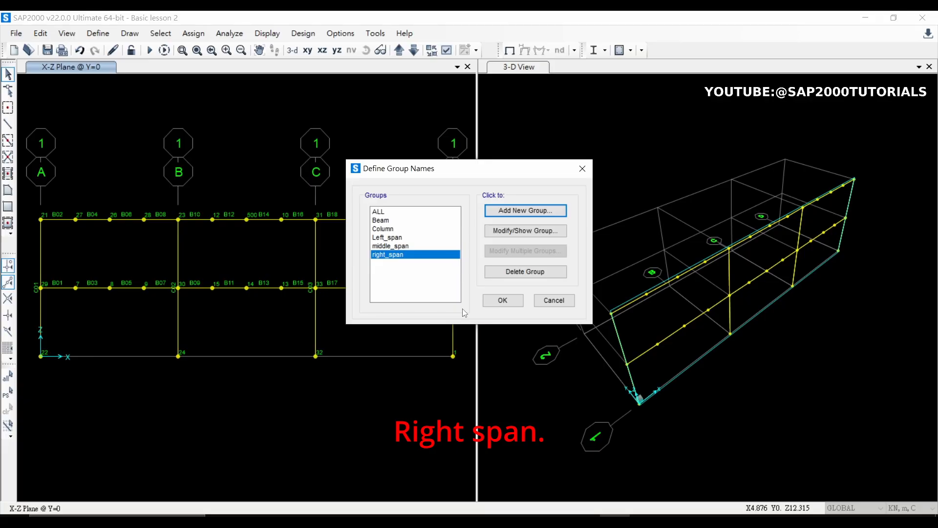
left_click(500, 303)
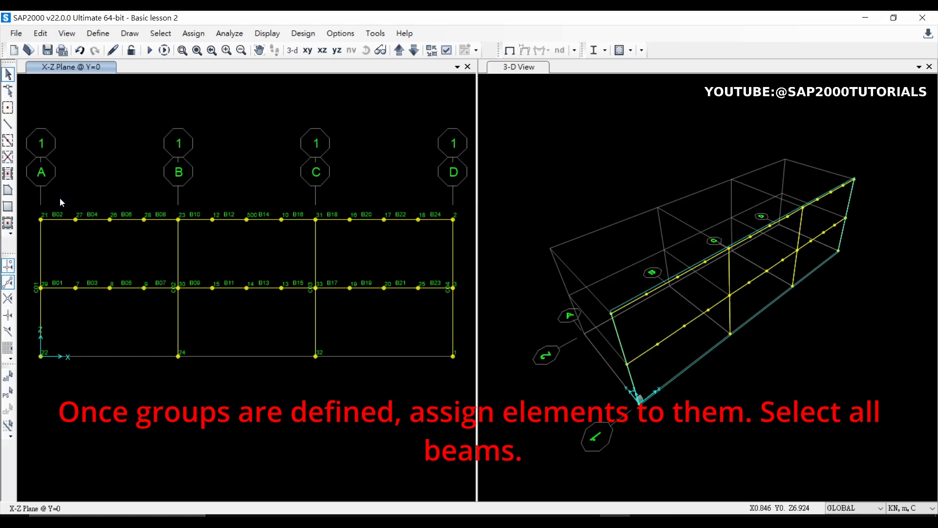
Select all beams on both levels across the three spans and assign them to the Beam group using Replace Group.
left_click_drag(60, 199, 167, 296)
left_click_drag(300, 297, 222, 207)
left_click_drag(430, 300, 424, 243)
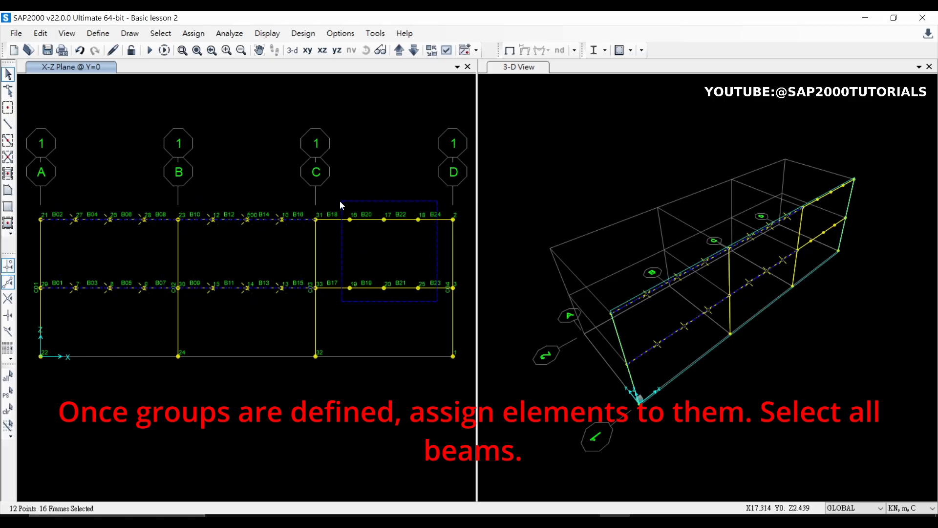
left_click_drag(341, 204, 340, 204)
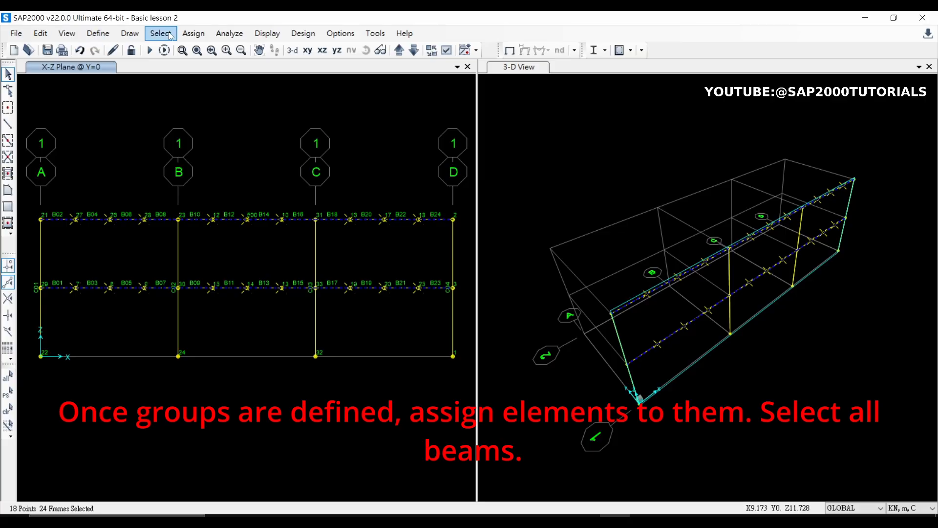
left_click(191, 34)
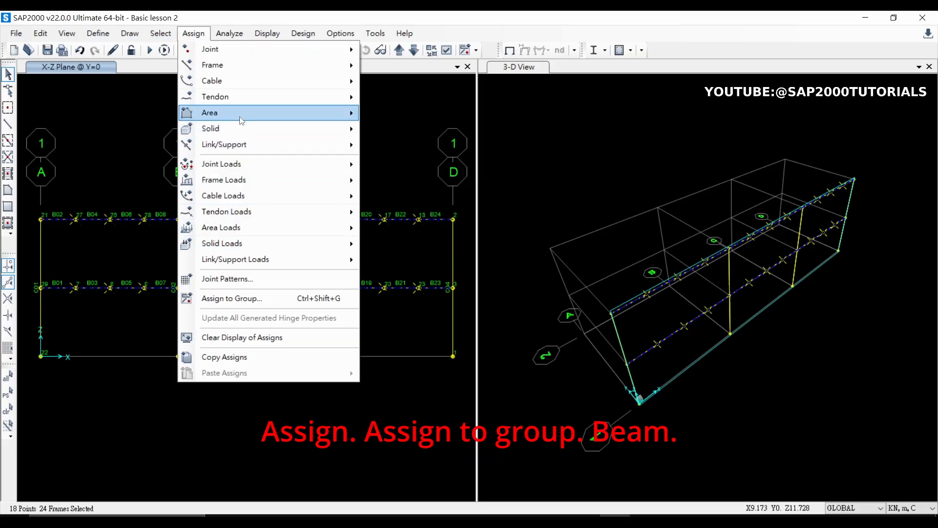
mouse_move(241, 120)
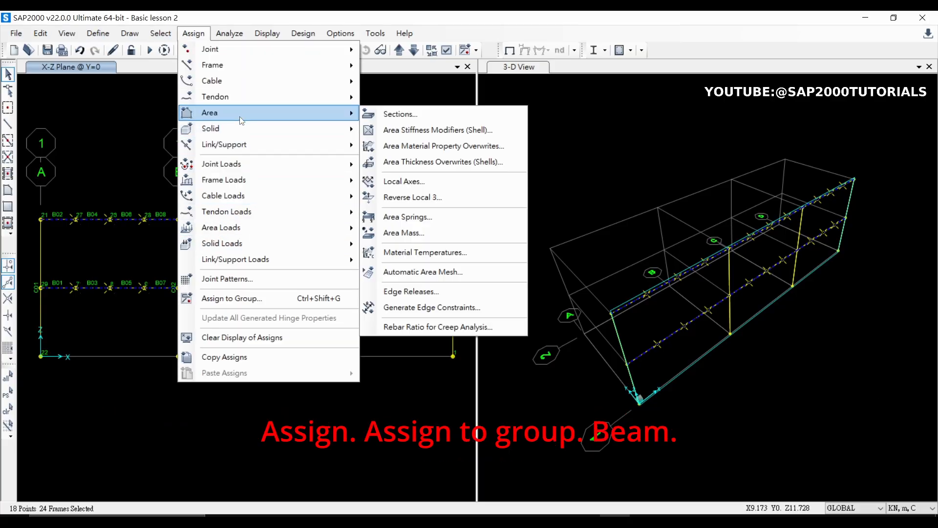
left_click(259, 299)
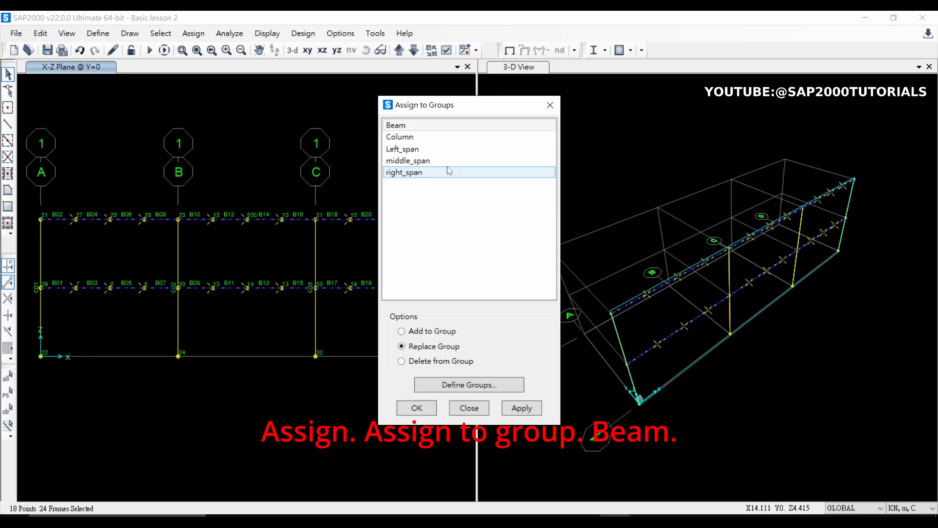
left_click(416, 126)
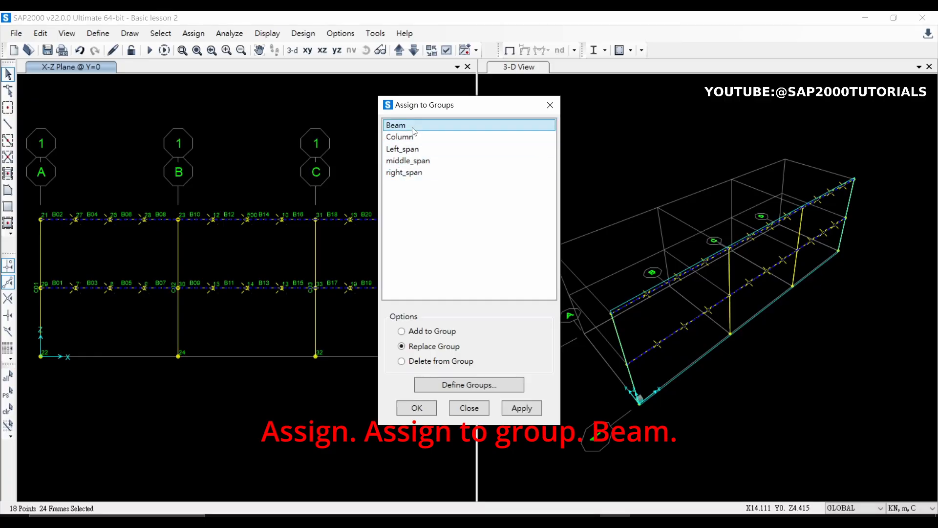
left_click(418, 408)
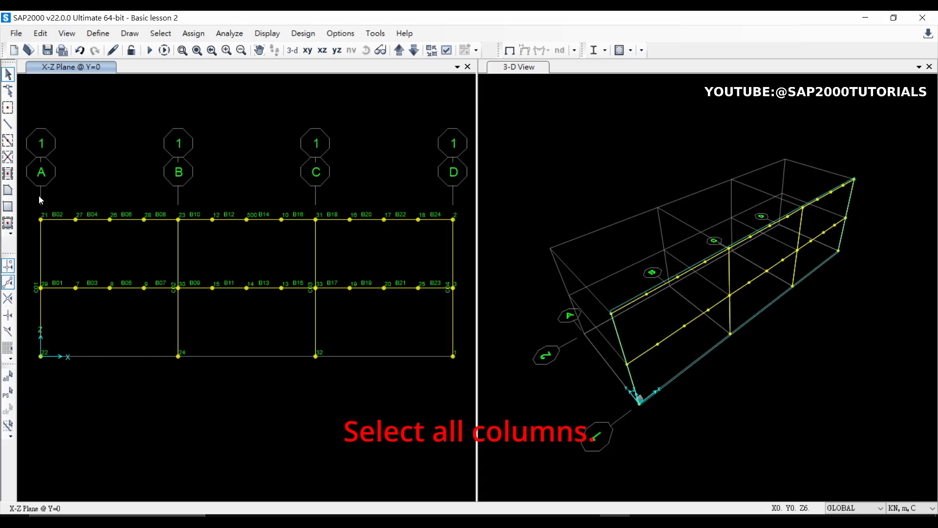
Select the four columns at grids A to D and assign them to the Column group using Replace Group.
left_click_drag(52, 326, 45, 369)
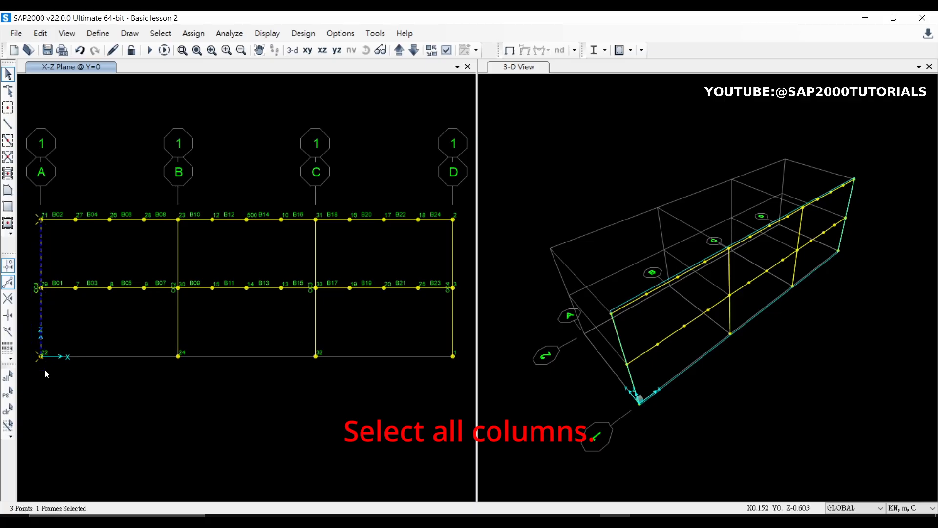
left_click_drag(171, 206, 193, 357)
left_click_drag(315, 213, 322, 374)
left_click_drag(436, 207, 464, 365)
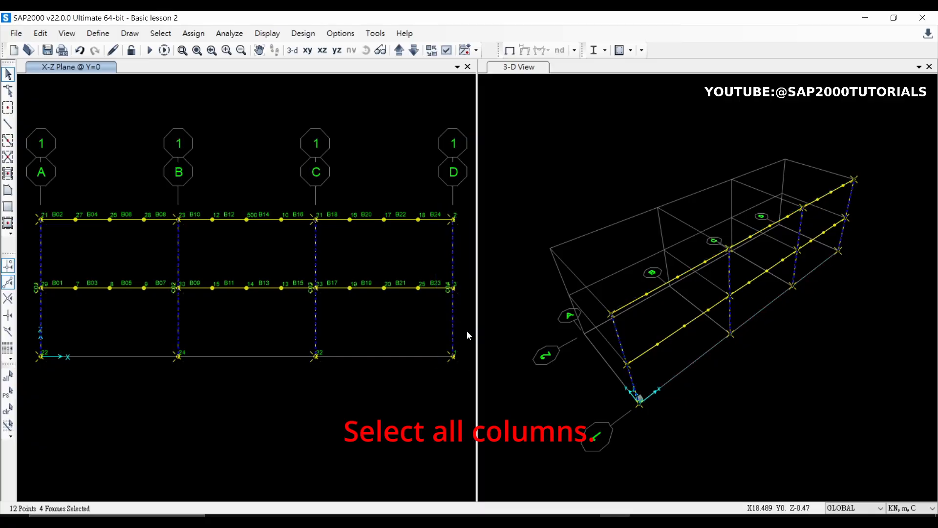
left_click(193, 33)
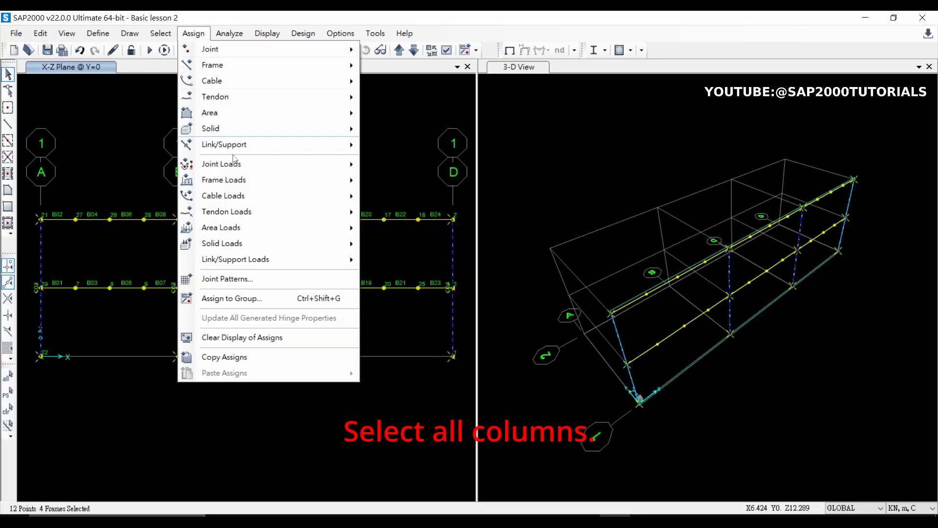
left_click(277, 299)
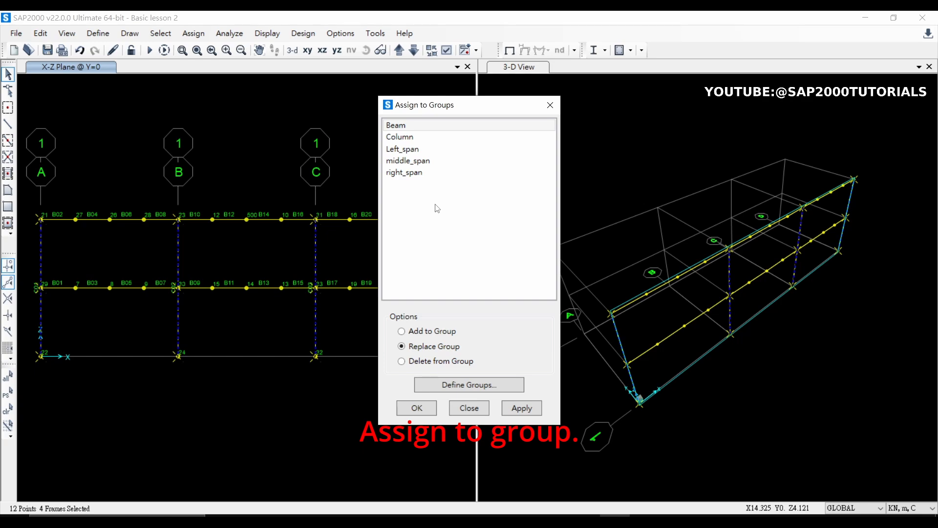
left_click(411, 137)
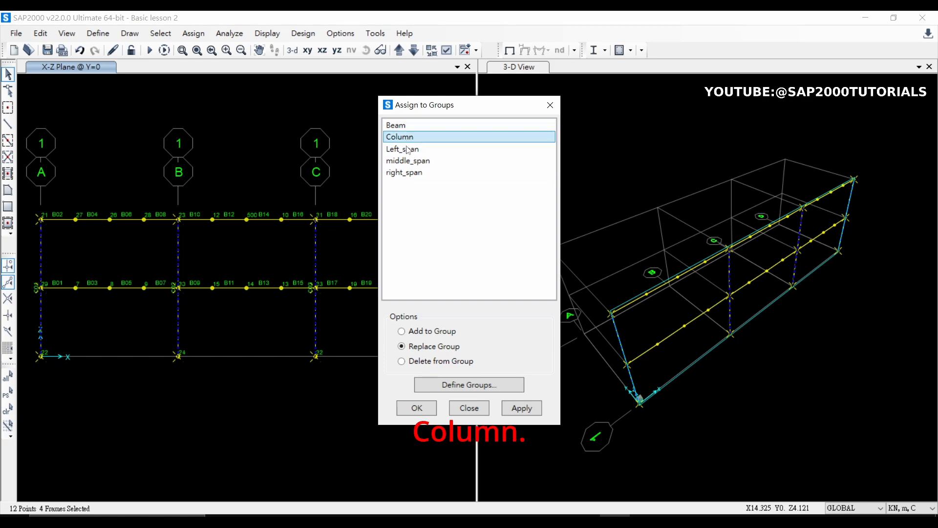
left_click(416, 407)
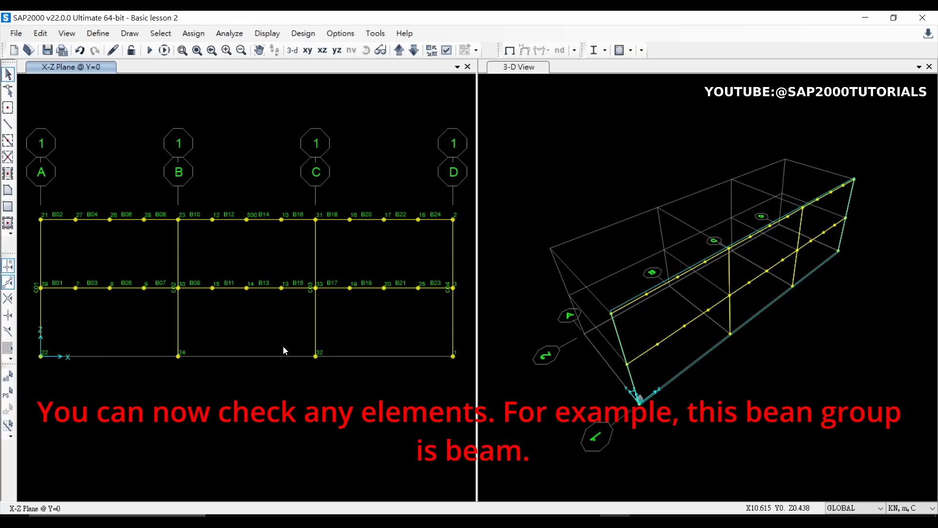
Check the group assignment of upper beam B12 in its line information.
left_click(254, 219)
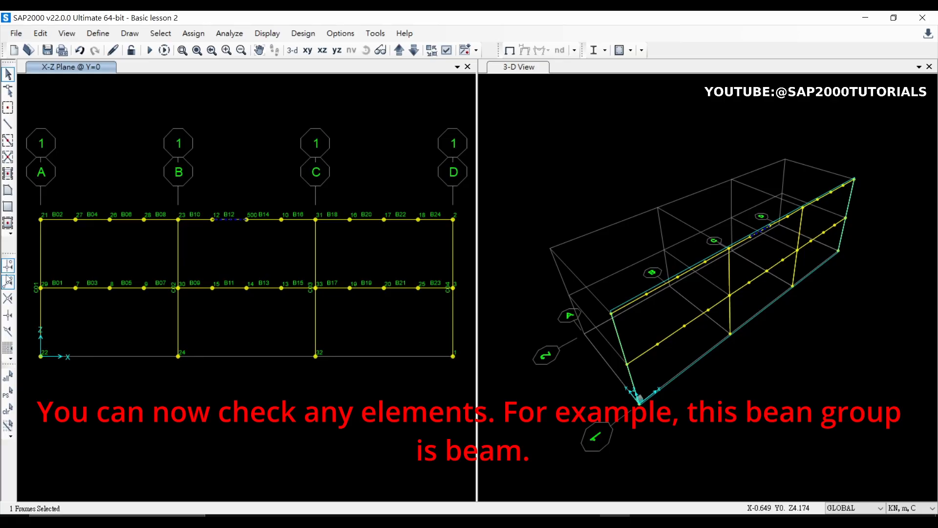
right_click(225, 219)
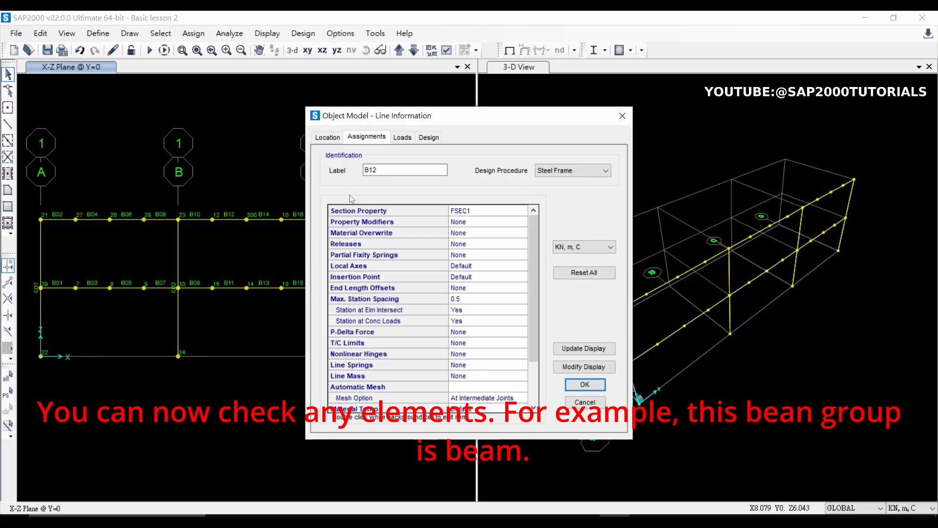
scroll(481, 259, "down", 2)
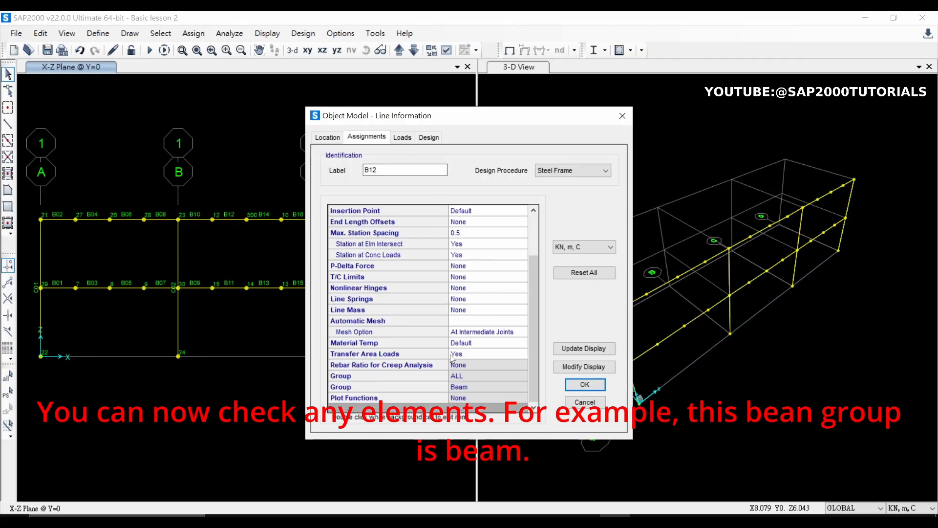
left_click(584, 386)
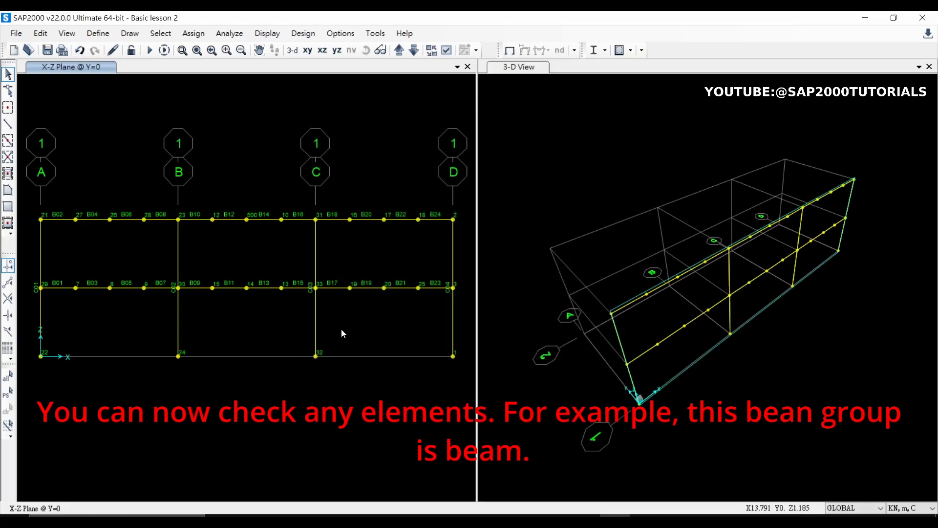
Check the group assignment of column C03 at grid C in its line information.
right_click(316, 256)
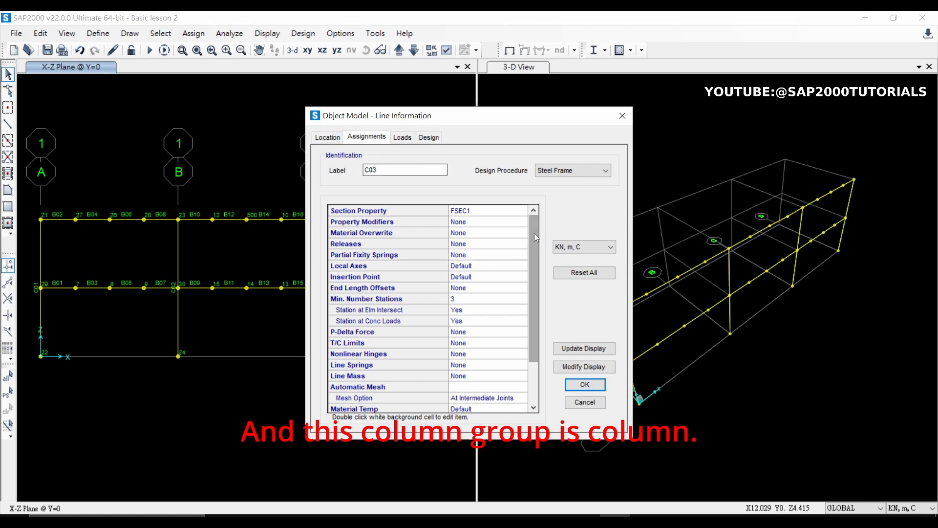
left_click_drag(535, 234, 536, 301)
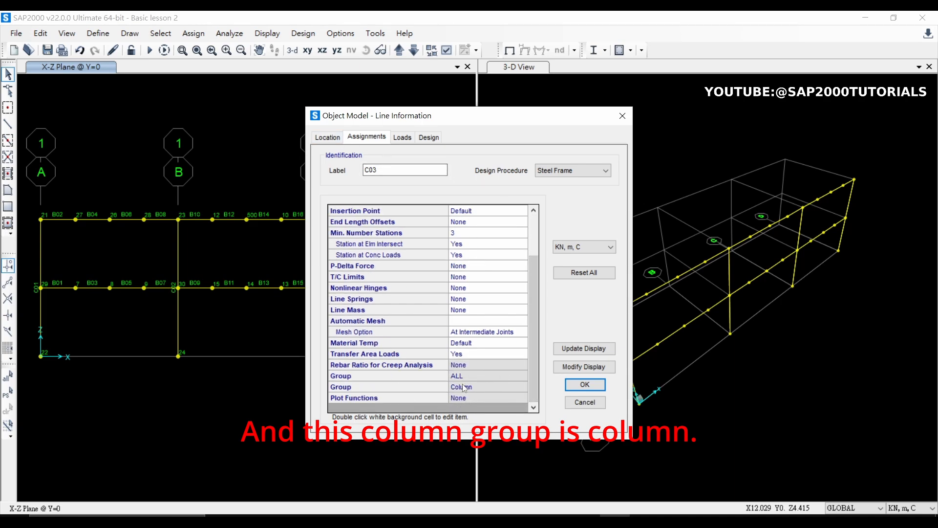
left_click(585, 384)
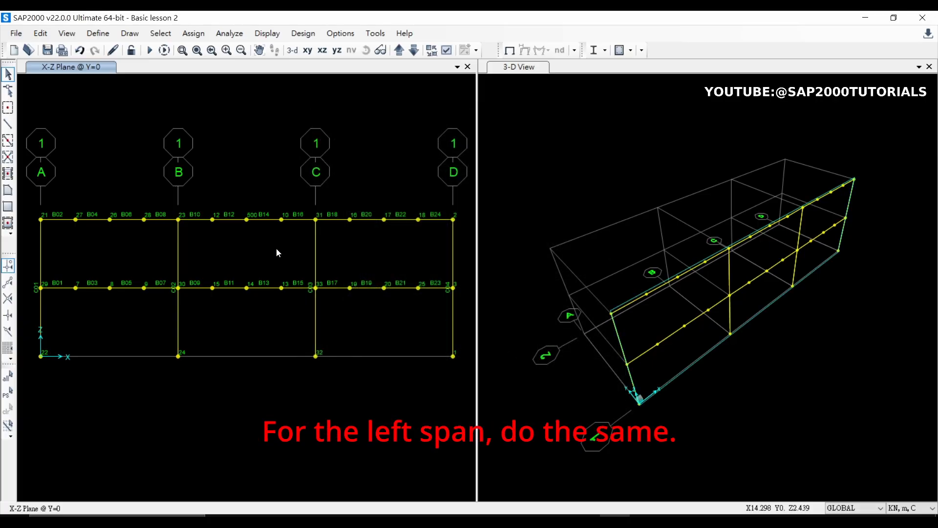
Select the grid A column and the beams between grids A and B, and assign them to the Left_span group using Replace Group.
left_click_drag(163, 375, 38, 192)
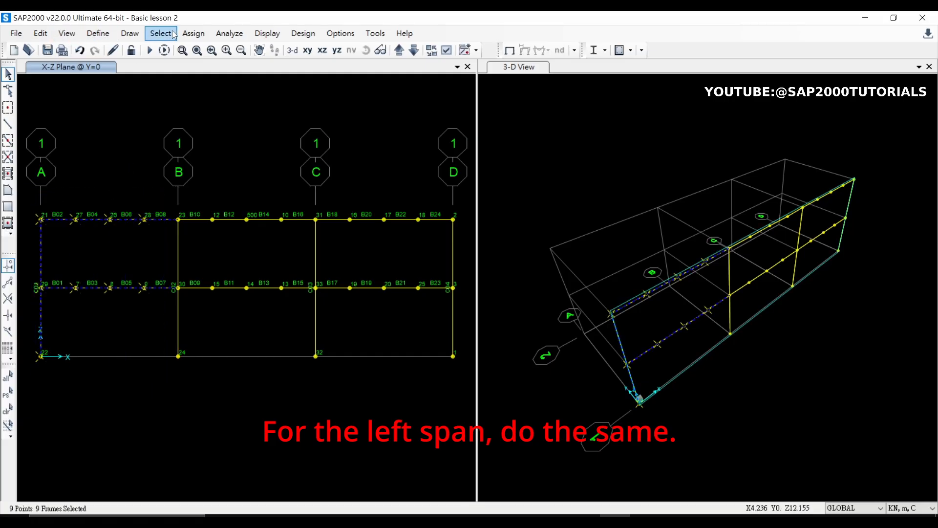
left_click(193, 33)
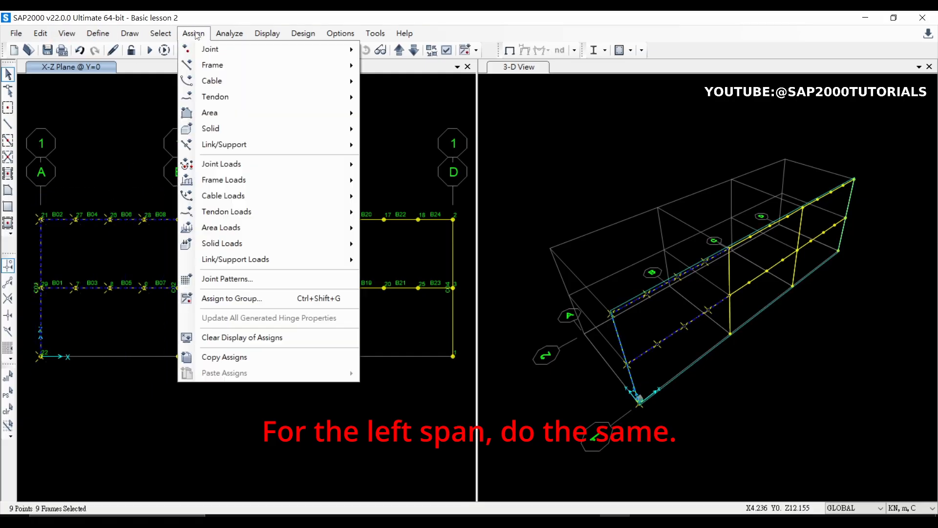
left_click(267, 297)
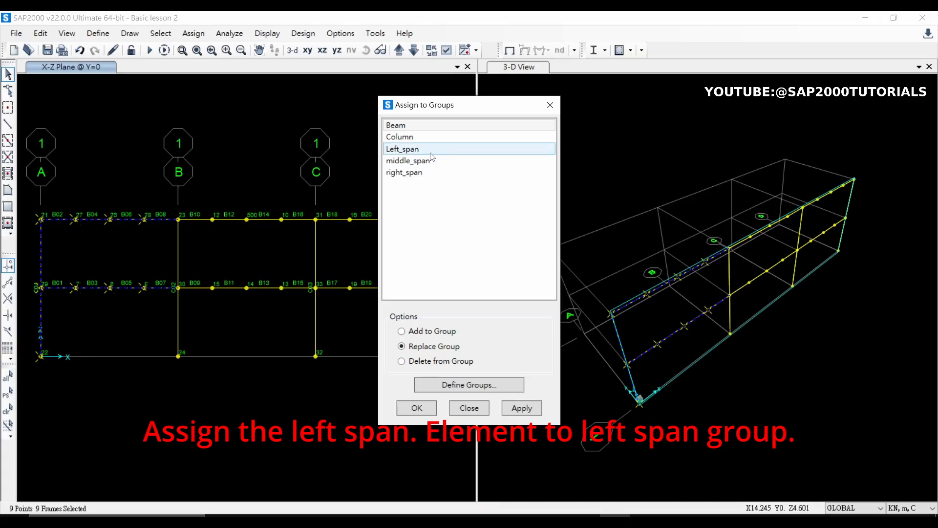
left_click(410, 150)
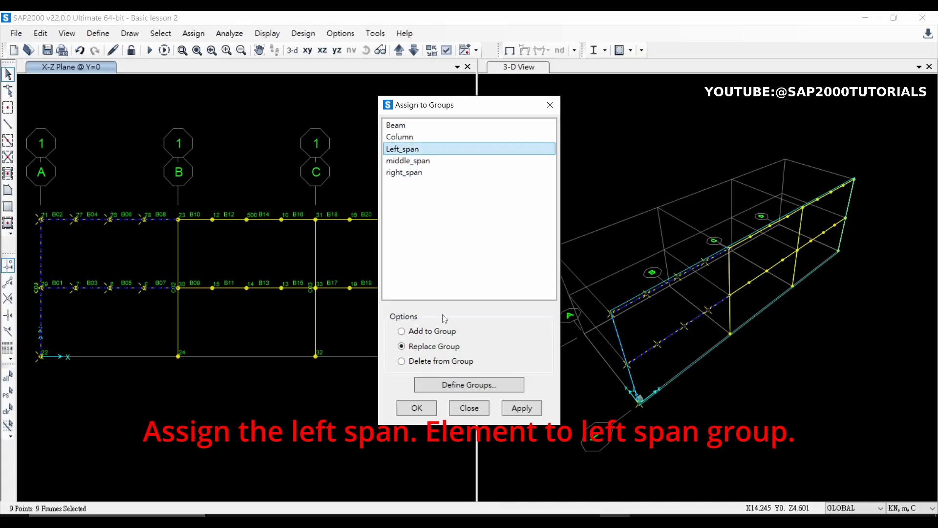
left_click(416, 407)
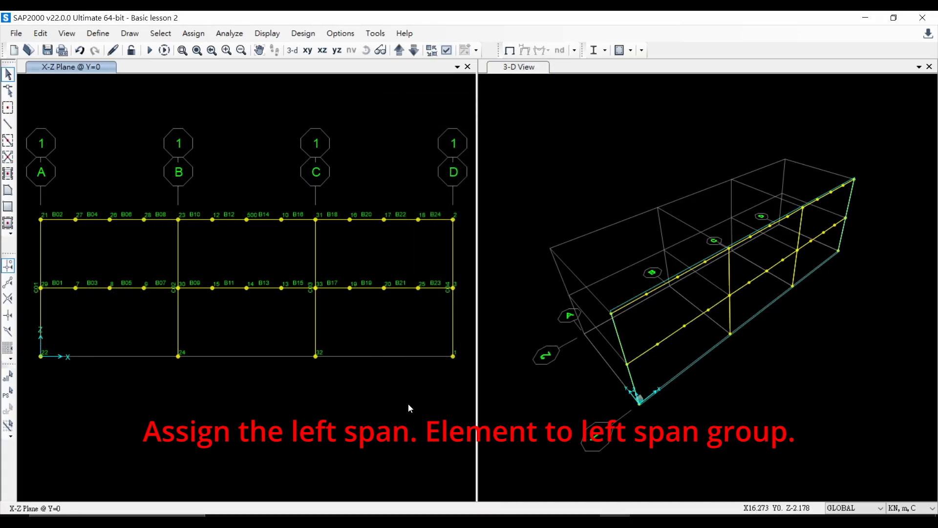